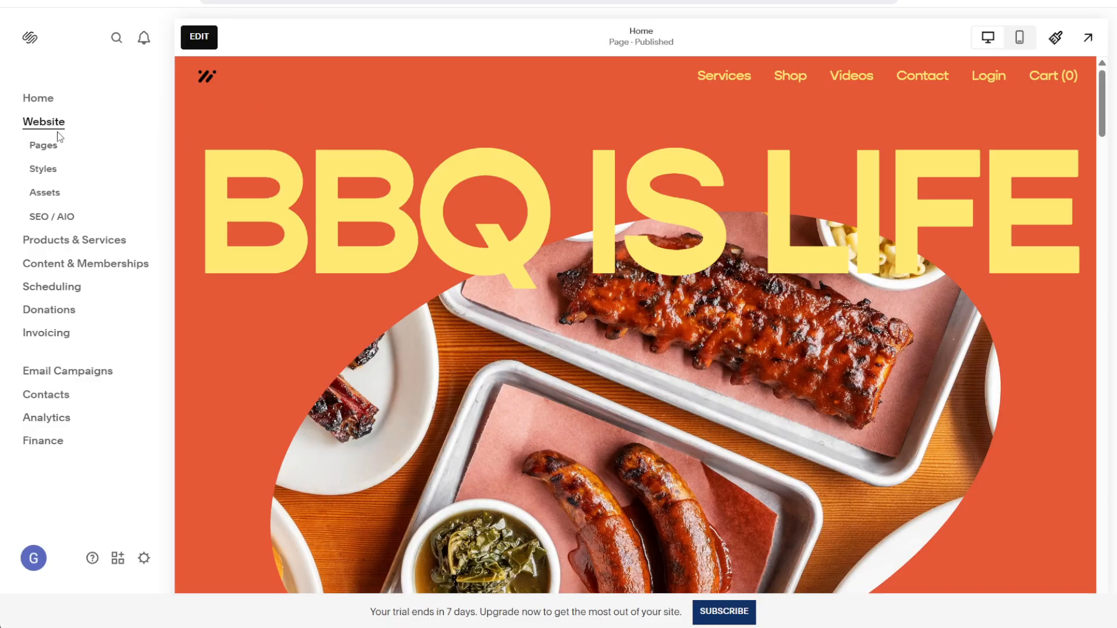
Step: Start creating a new email campaign and look through the available email templates
{"action": "left_click", "coordinate": [52, 372]}
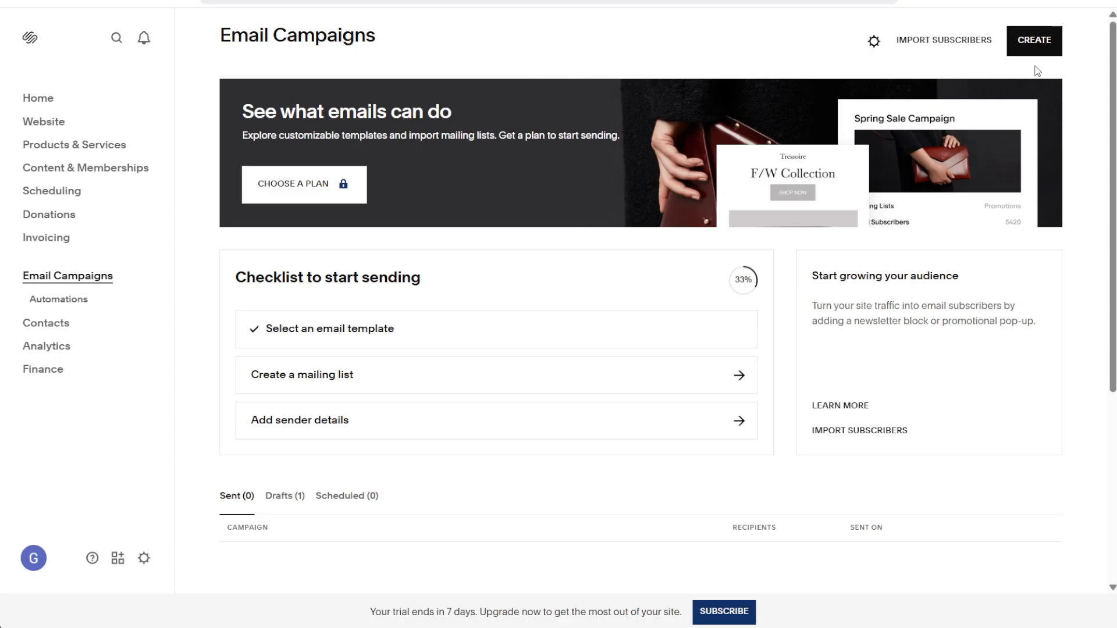
{"action": "left_click", "coordinate": [1028, 39]}
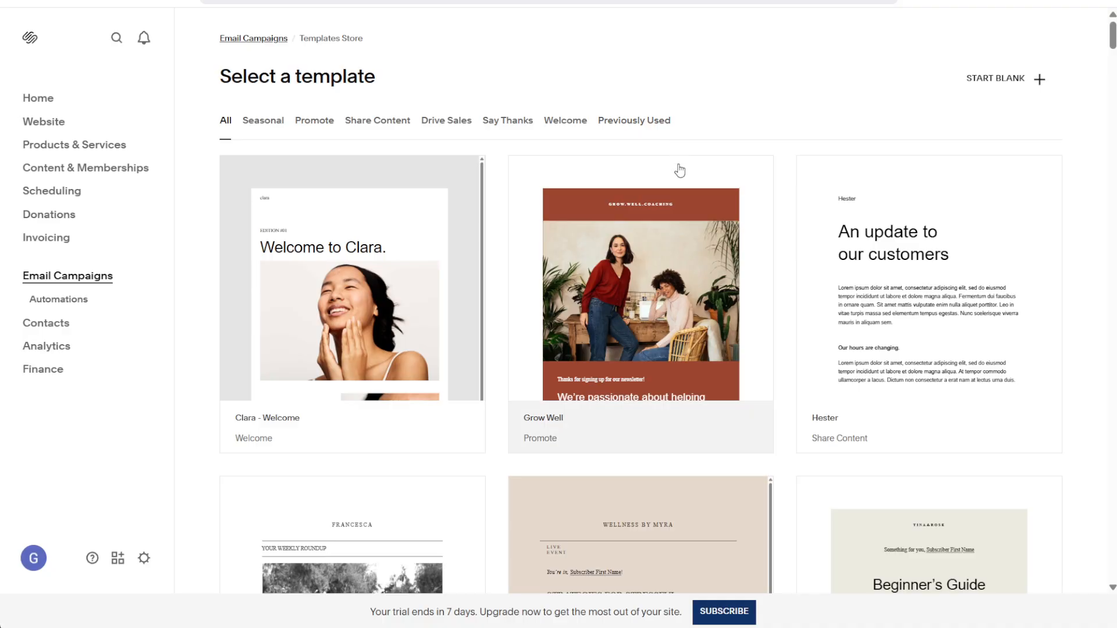
{"action": "scroll", "coordinate": [675, 169], "scroll_direction": "down", "scroll_amount": 5}
{"action": "scroll", "coordinate": [647, 42], "scroll_direction": "down", "scroll_amount": 15}
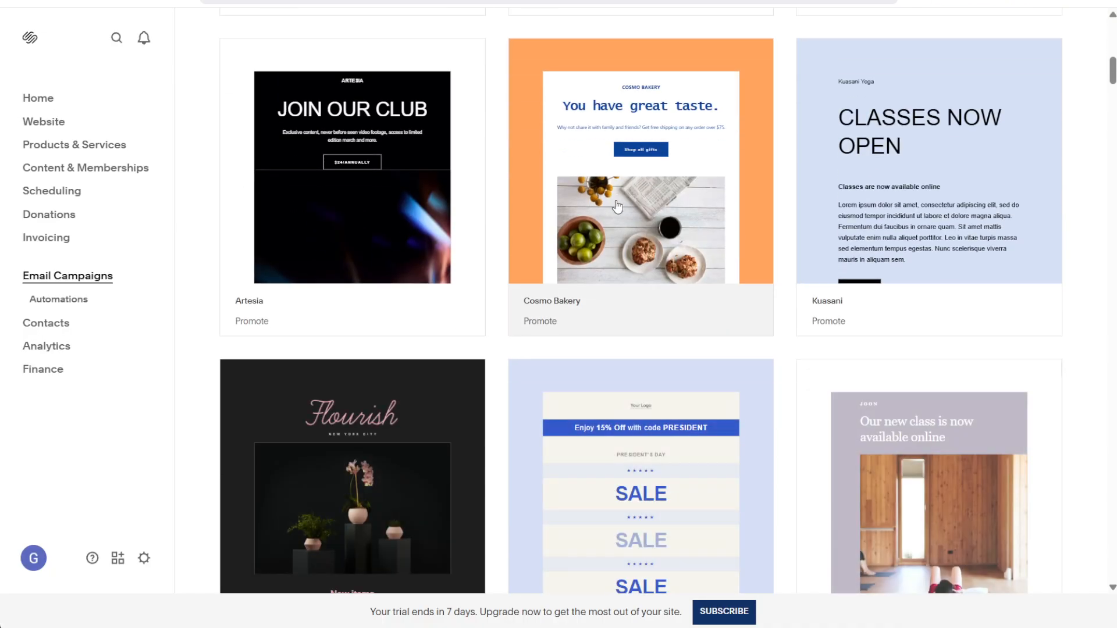
{"action": "scroll", "coordinate": [616, 232], "scroll_direction": "up", "scroll_amount": 20}
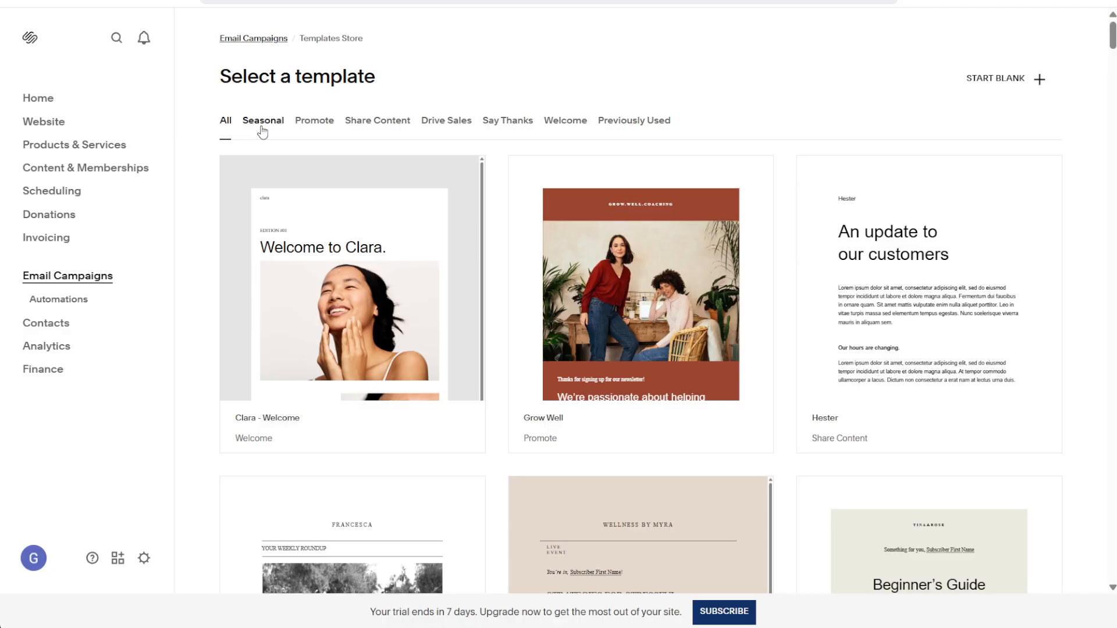
Step: Look through the Seasonal, Promote and Share Content template categories and preview the blank template
{"action": "left_click", "coordinate": [262, 128]}
{"action": "left_click", "coordinate": [314, 123]}
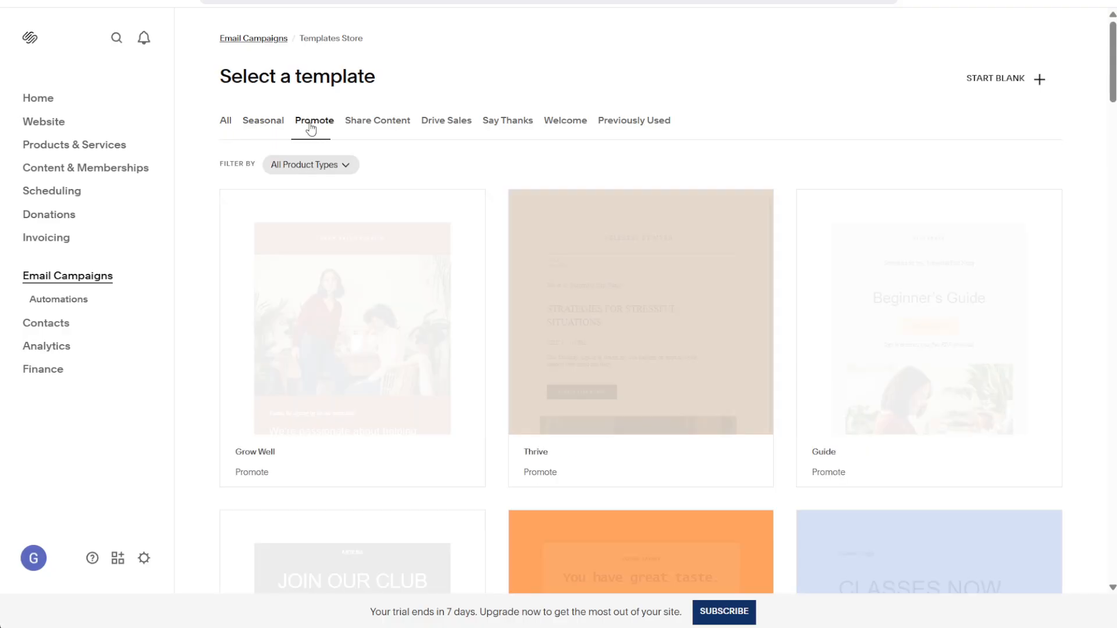
{"action": "left_click", "coordinate": [361, 127]}
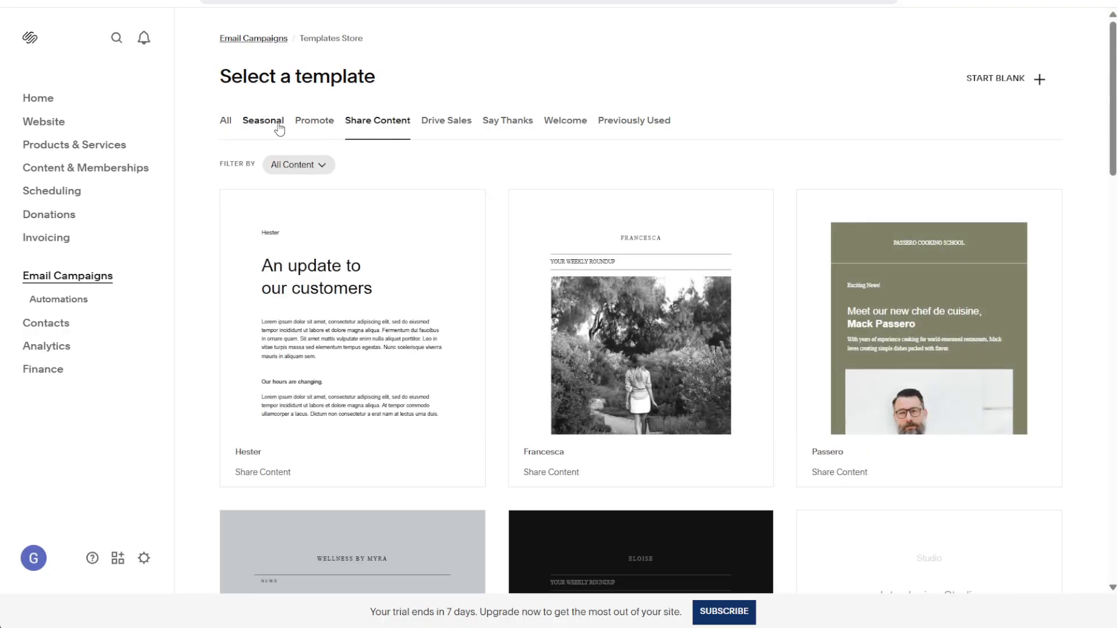
{"action": "left_click", "coordinate": [262, 134]}
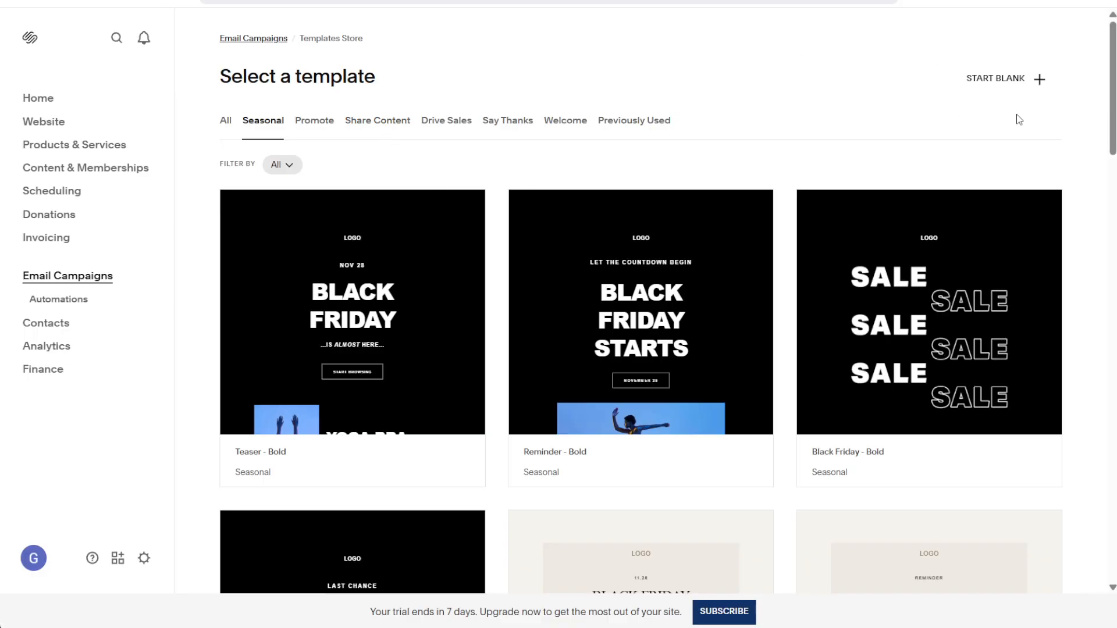
{"action": "left_click", "coordinate": [986, 81]}
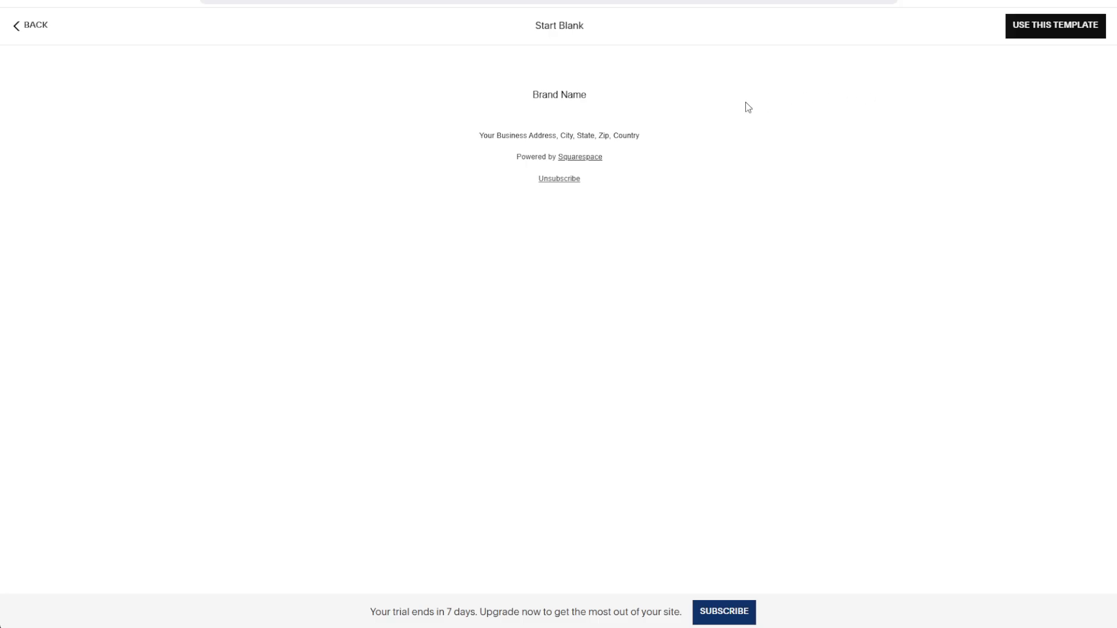
{"action": "left_click", "coordinate": [28, 26]}
Step: Find the Hester template among all templates and use it for the campaign
{"action": "left_click", "coordinate": [227, 122]}
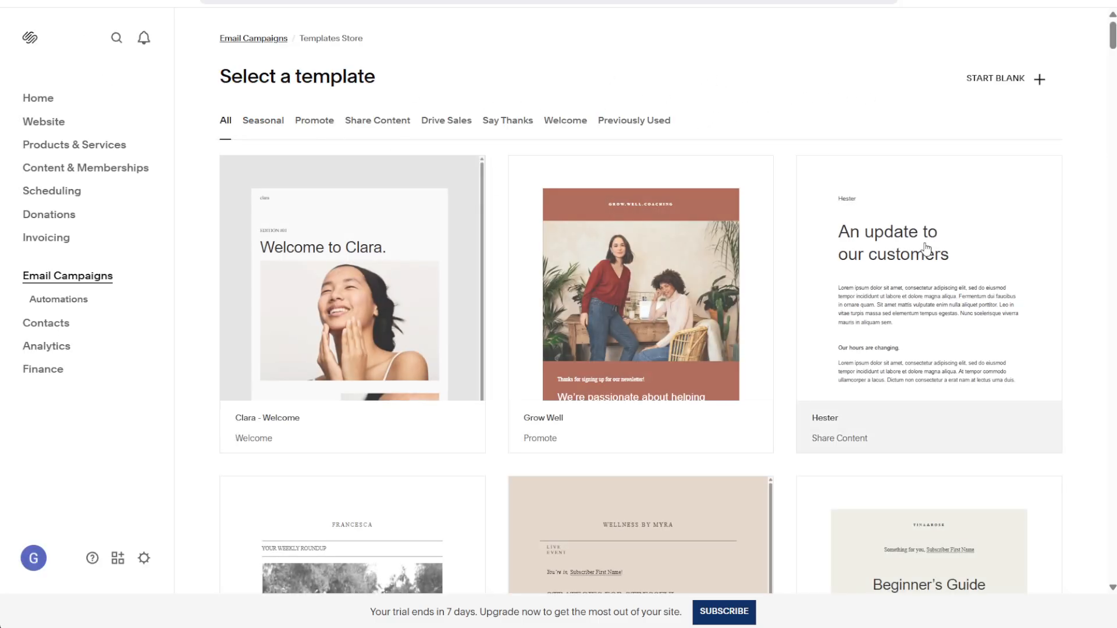
{"action": "left_click", "coordinate": [924, 243]}
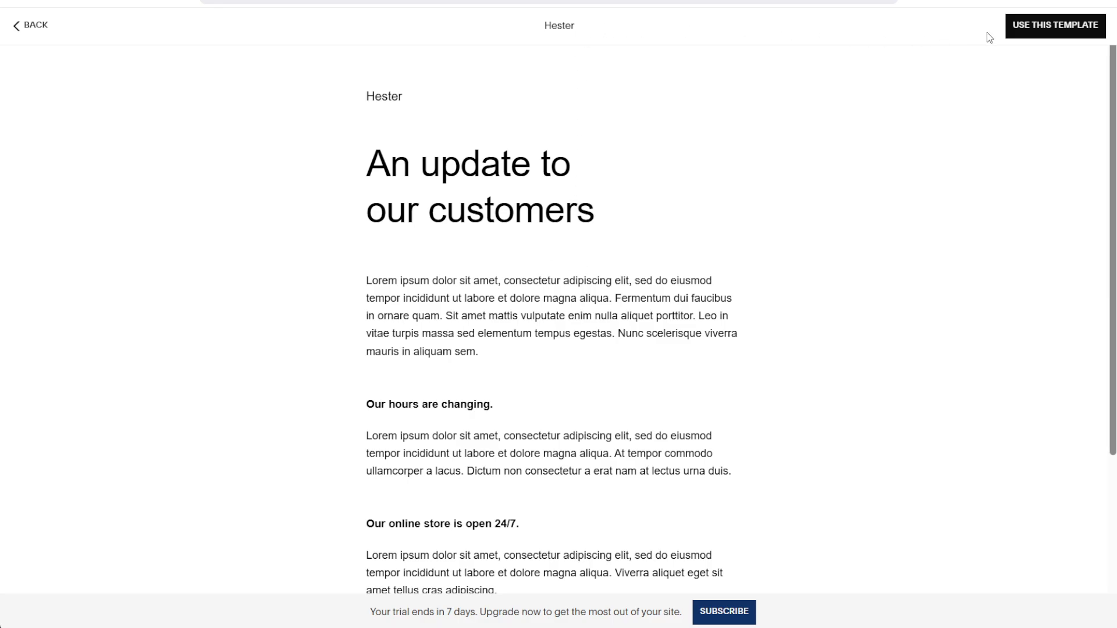
{"action": "left_click", "coordinate": [1080, 26]}
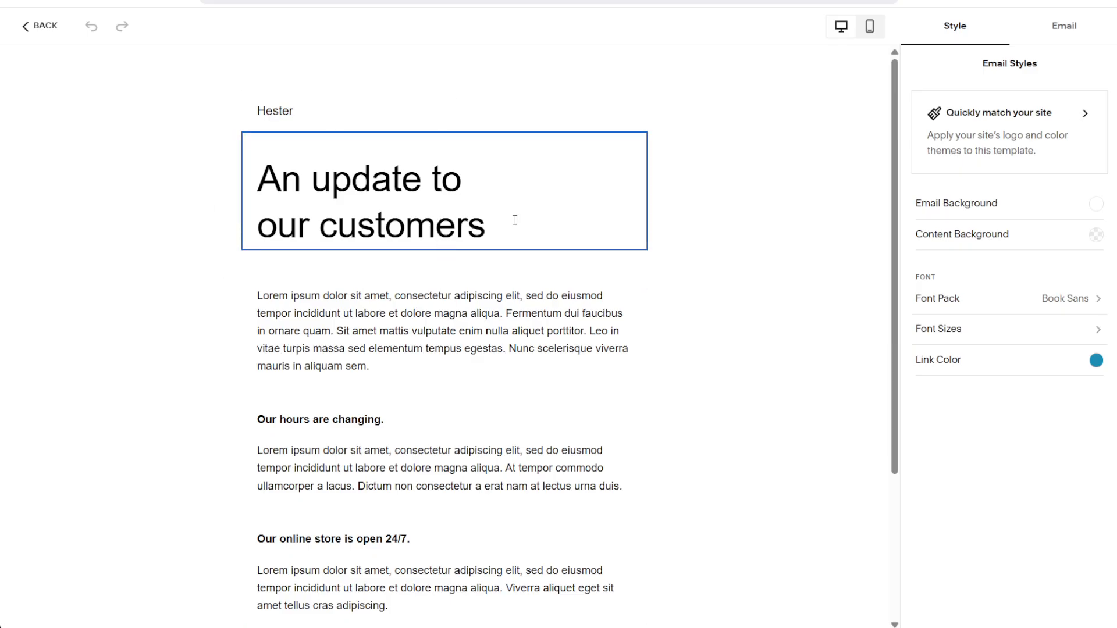
Step: Examine the style and formatting options of the heading, the body text and the spacer between them
{"action": "left_click_drag", "start_coordinate": [554, 222], "coordinate": [263, 178]}
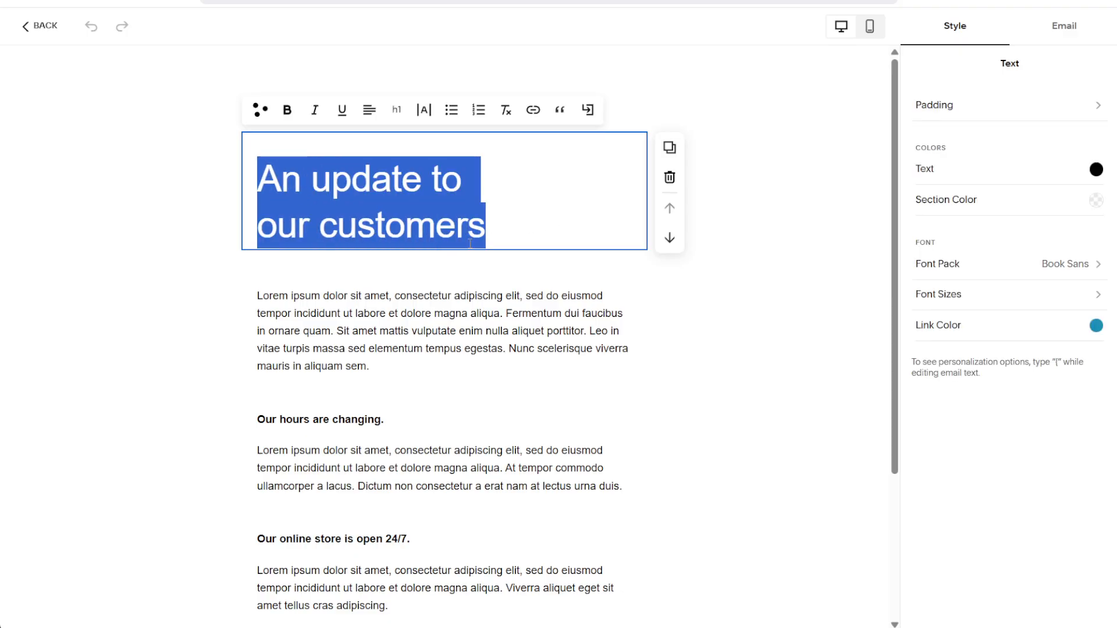
{"action": "left_click", "coordinate": [357, 331]}
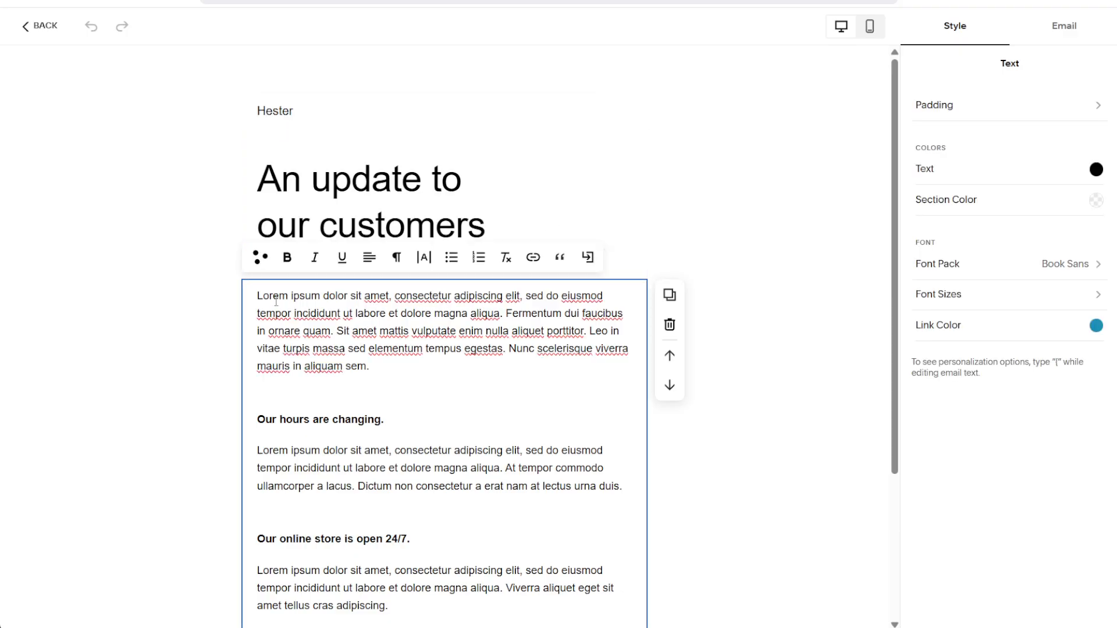
{"action": "left_click", "coordinate": [359, 183]}
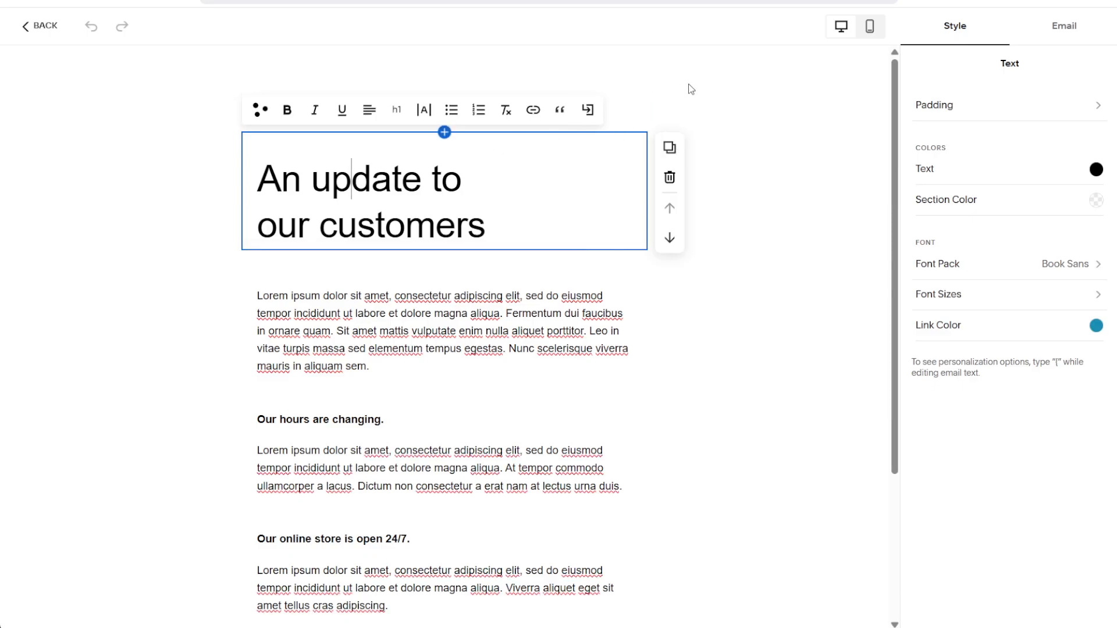
{"action": "left_click", "coordinate": [546, 262]}
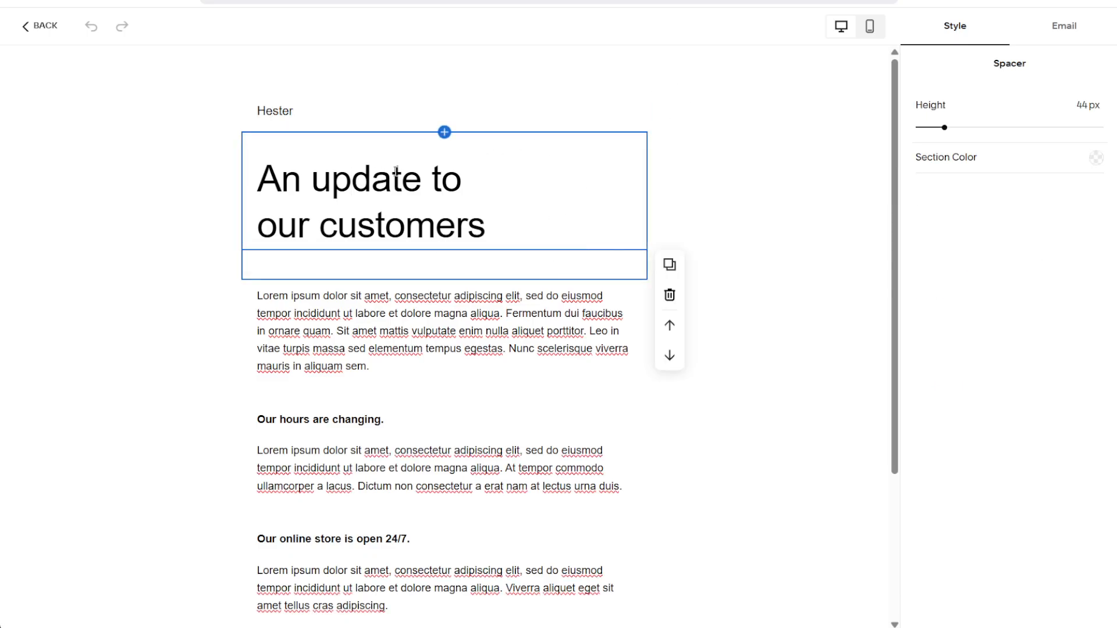
{"action": "left_click", "coordinate": [463, 181]}
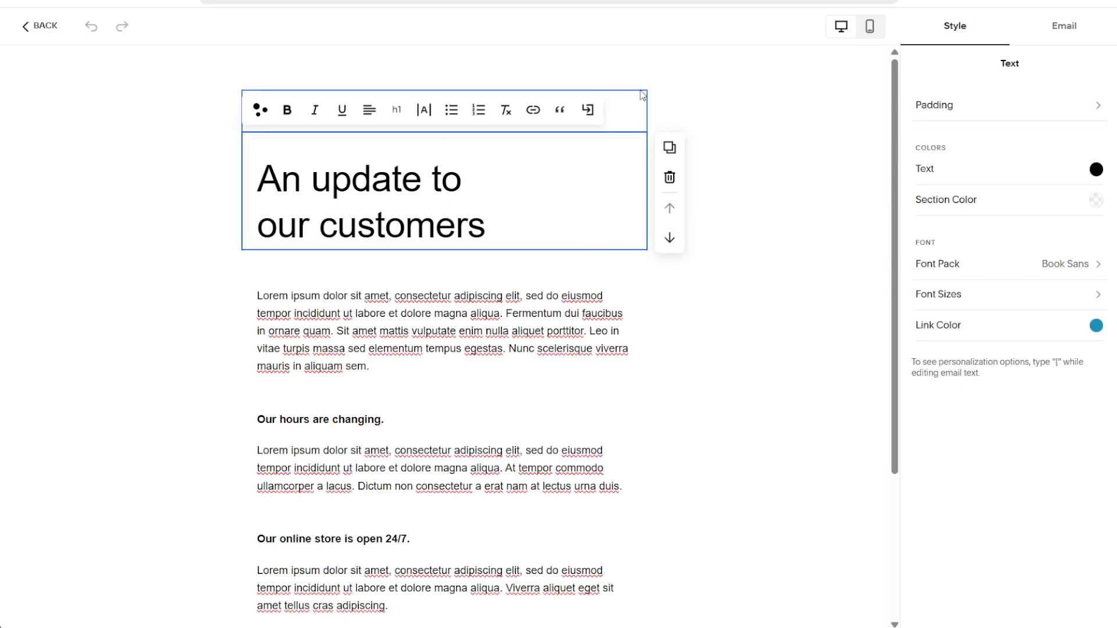
{"action": "left_click", "coordinate": [663, 55]}
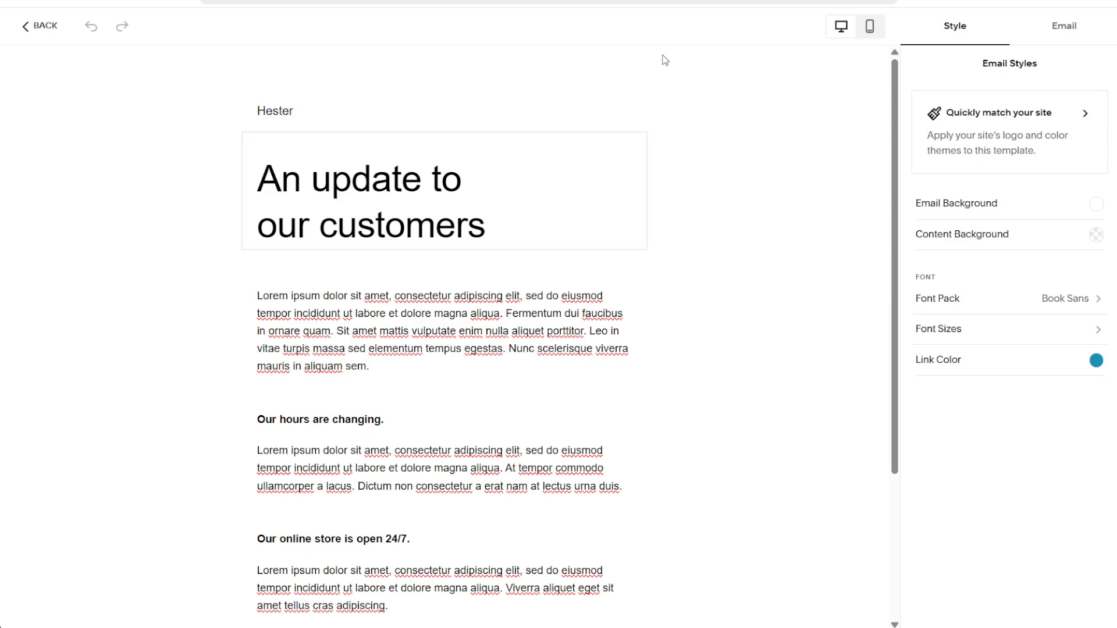
Step: Check the section types that can be added above the heading and the email-wide style options
{"action": "left_click", "coordinate": [447, 135]}
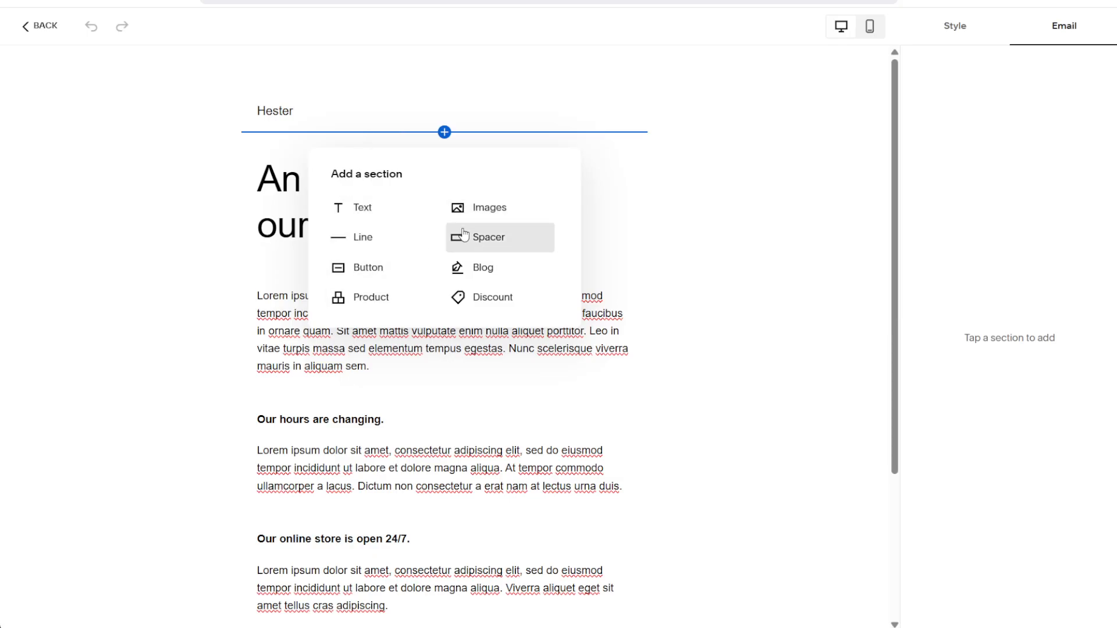
{"action": "left_click", "coordinate": [661, 375]}
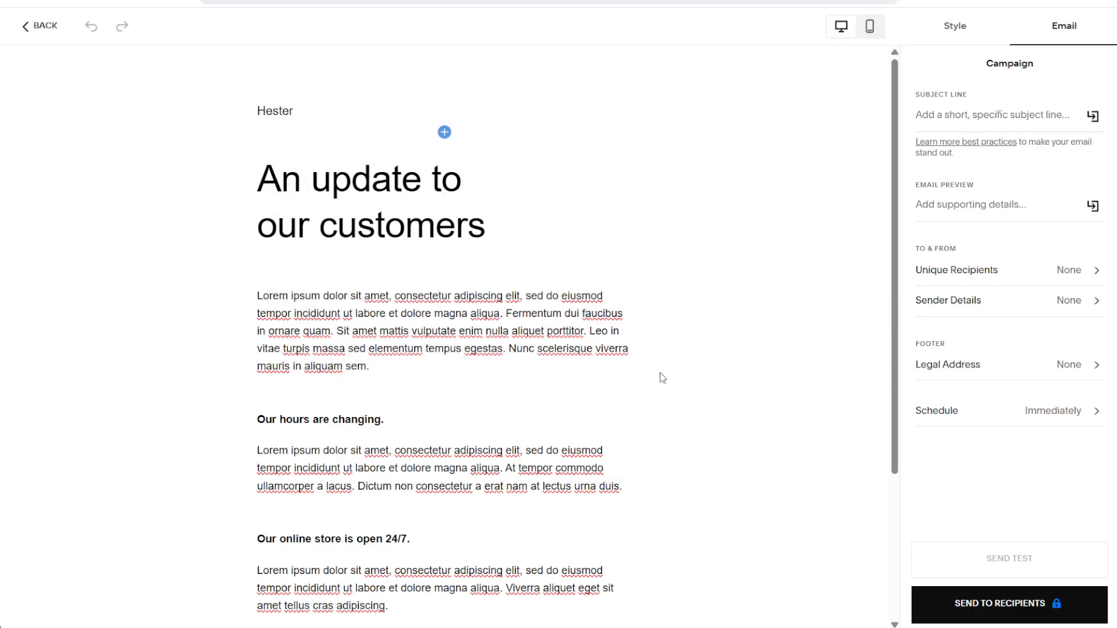
{"action": "left_click", "coordinate": [971, 25]}
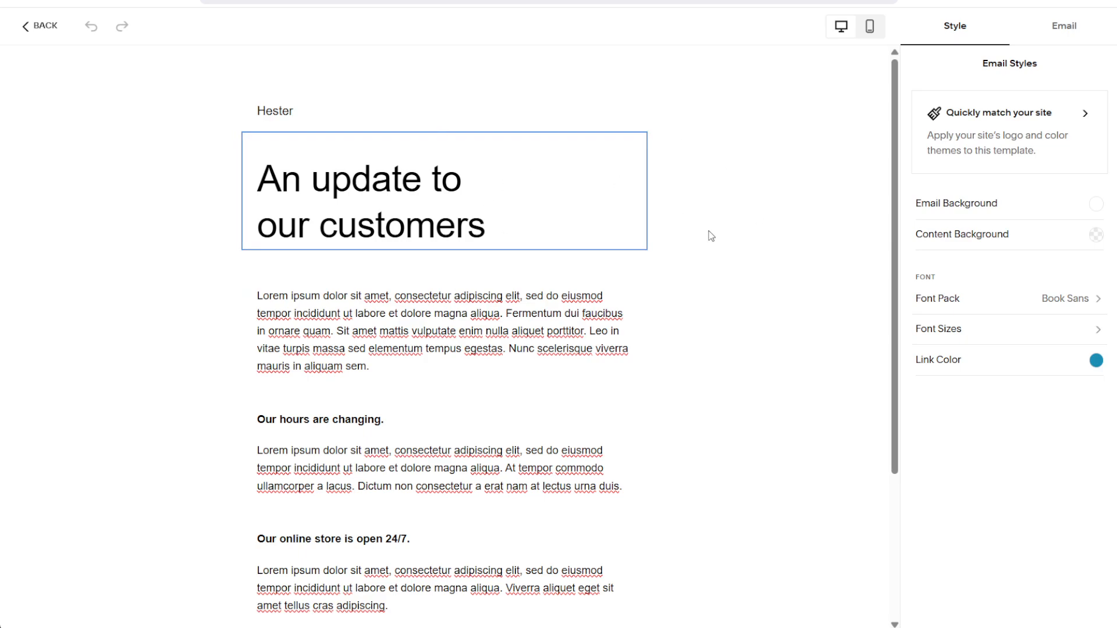
{"action": "scroll", "coordinate": [718, 232], "scroll_direction": "down", "scroll_amount": 3}
{"action": "scroll", "coordinate": [721, 233], "scroll_direction": "up", "scroll_amount": 3}
{"action": "scroll", "coordinate": [721, 233], "scroll_direction": "up", "scroll_amount": 1}
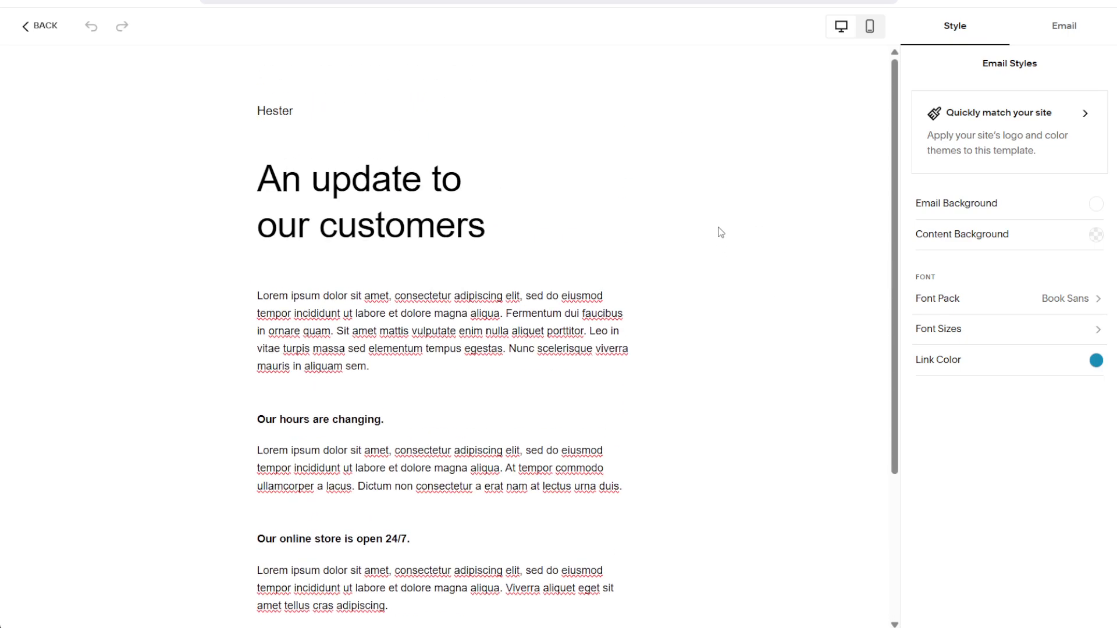
Step: Set the campaign's subject line to "Test a Email"
{"action": "left_click", "coordinate": [1071, 28]}
{"action": "left_click_drag", "start_coordinate": [985, 65], "coordinate": [1087, 57]}
{"action": "left_click", "coordinate": [1081, 62]}
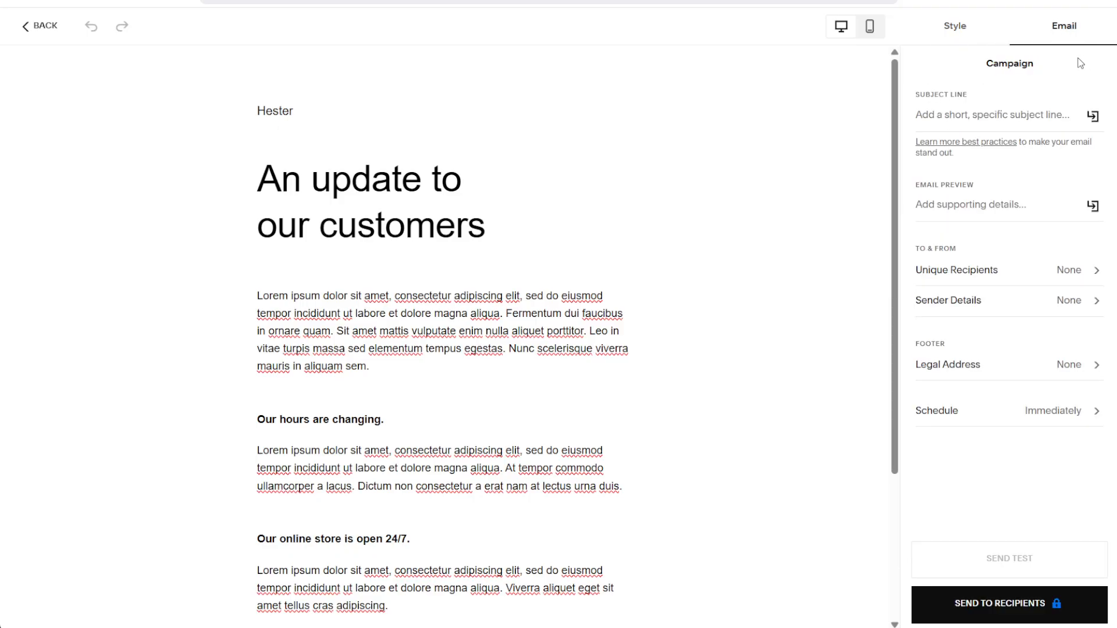
{"action": "left_click", "coordinate": [987, 115]}
{"action": "type", "text": "Test"}
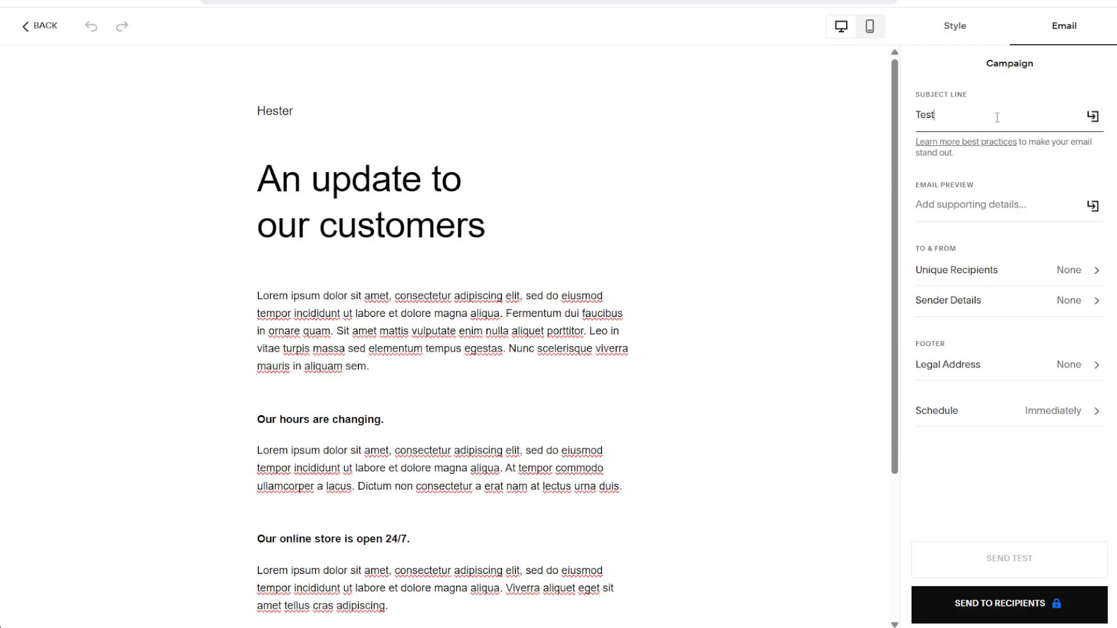
{"action": "type", "text": " a Email"}
{"action": "left_click", "coordinate": [995, 198]}
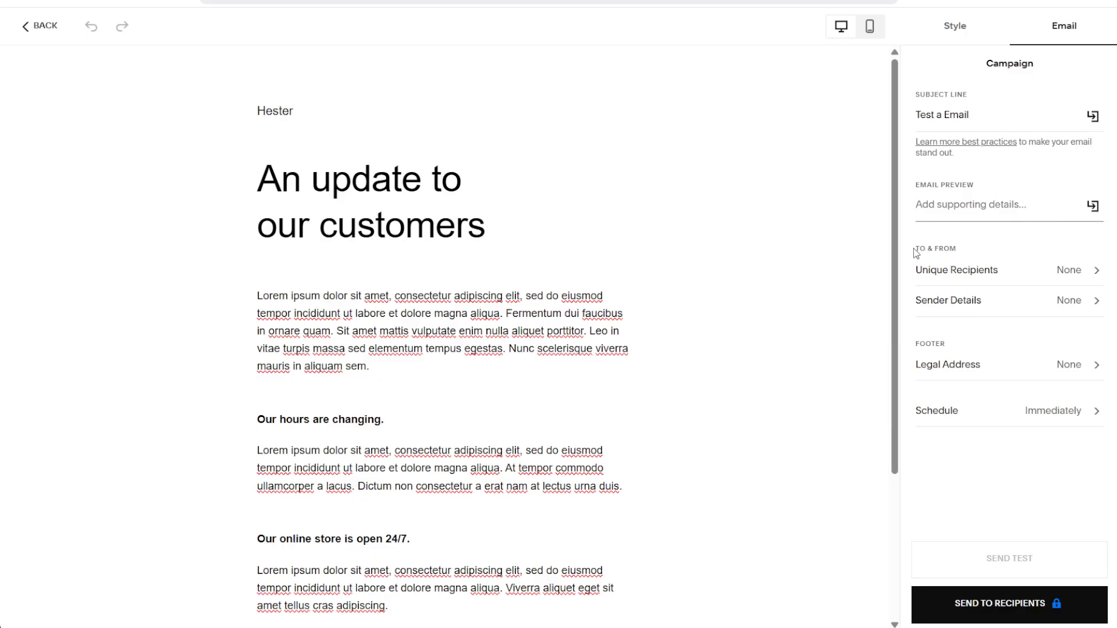
Step: Set the campaign's recipients to all subscribers
{"action": "left_click_drag", "start_coordinate": [916, 250], "coordinate": [971, 257]}
{"action": "left_click", "coordinate": [974, 256]}
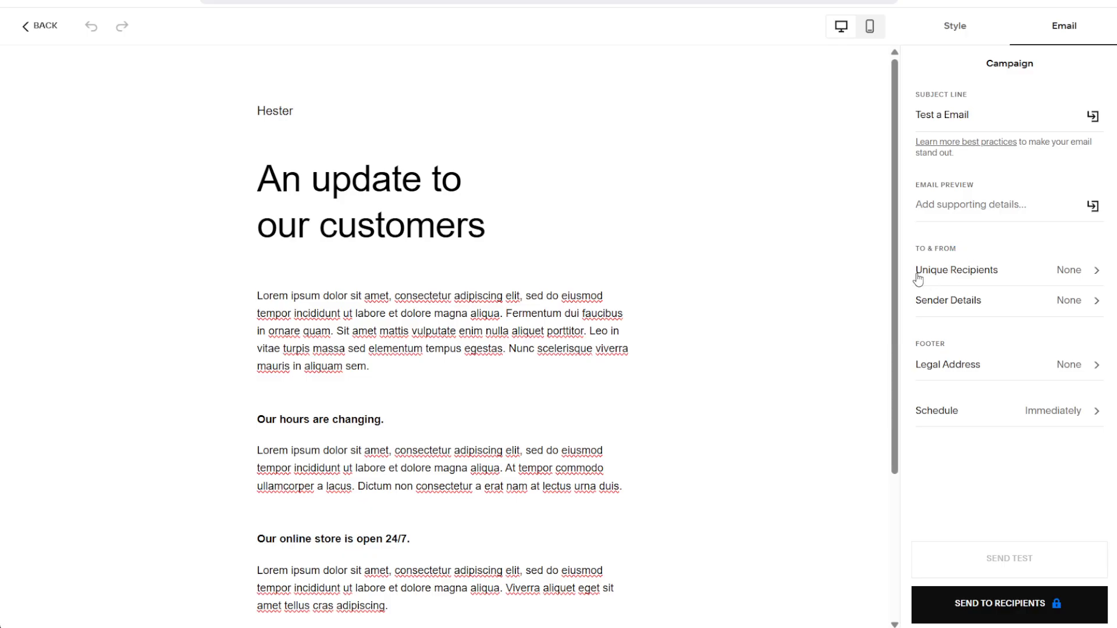
{"action": "left_click", "coordinate": [1098, 281]}
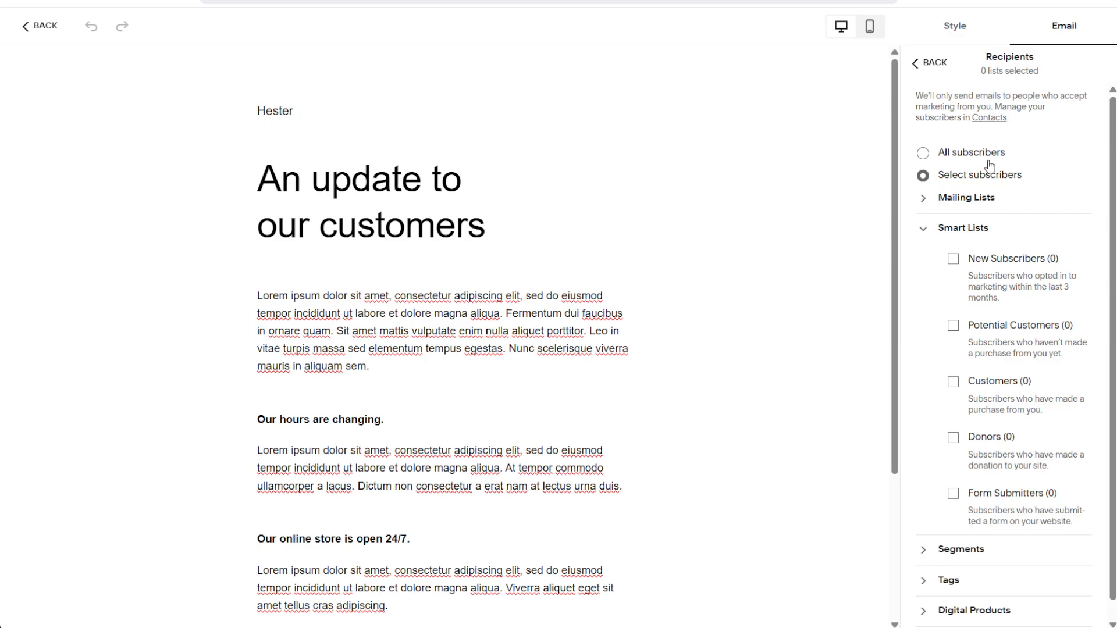
{"action": "left_click", "coordinate": [988, 154]}
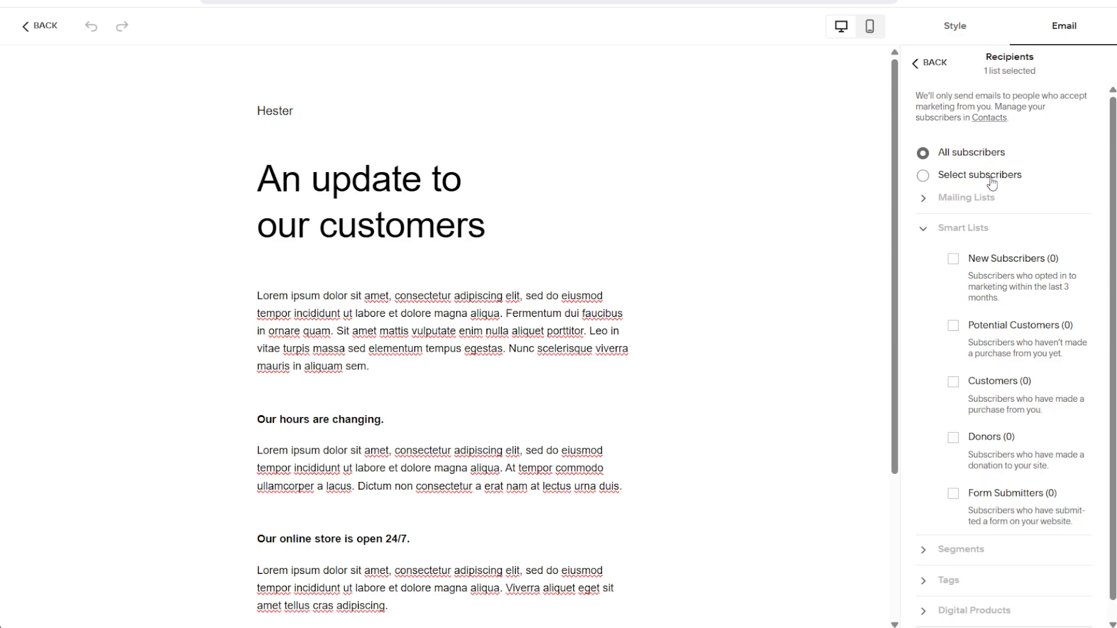
{"action": "left_click", "coordinate": [989, 175]}
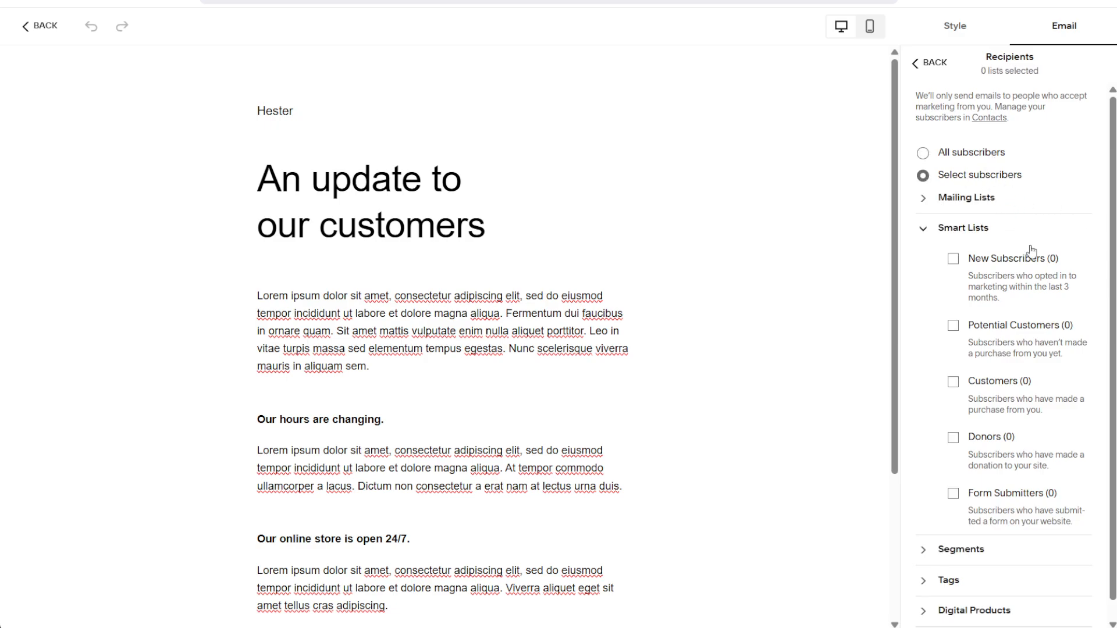
{"action": "left_click", "coordinate": [938, 153]}
{"action": "left_click", "coordinate": [941, 70]}
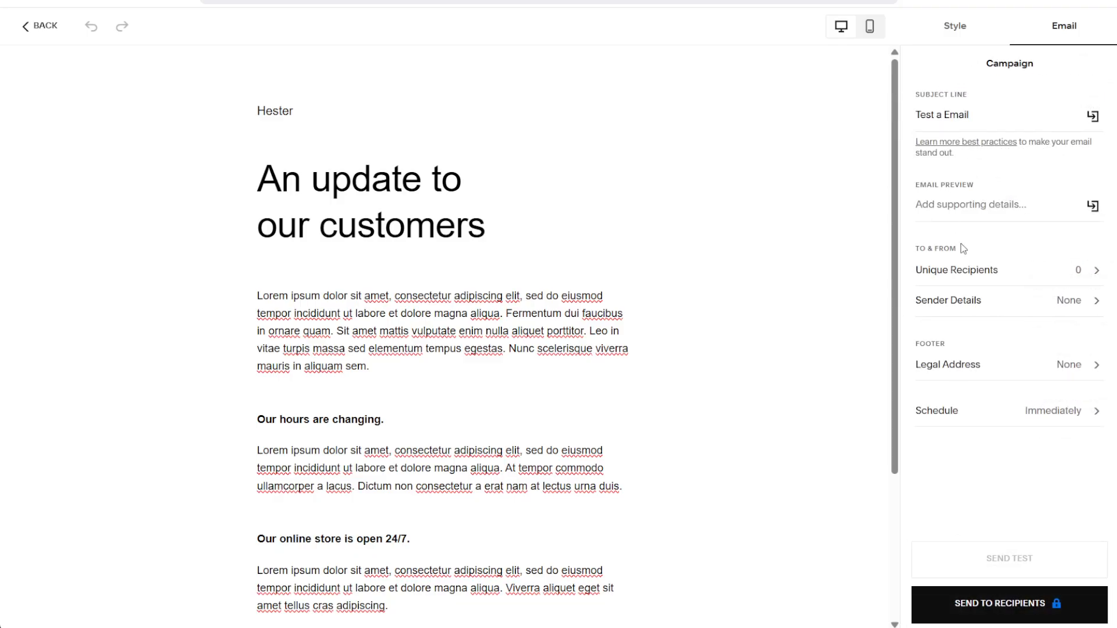
Step: Add a new sender to the campaign, filling in the sender name and the sender's e-mail address
{"action": "left_click", "coordinate": [1075, 303]}
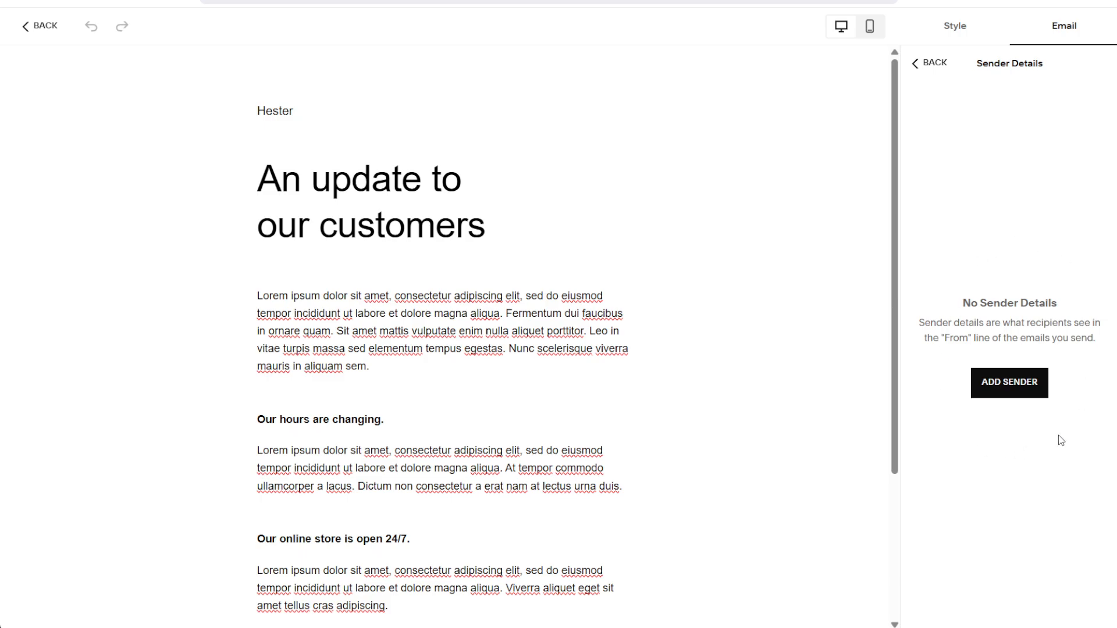
{"action": "left_click", "coordinate": [1001, 397]}
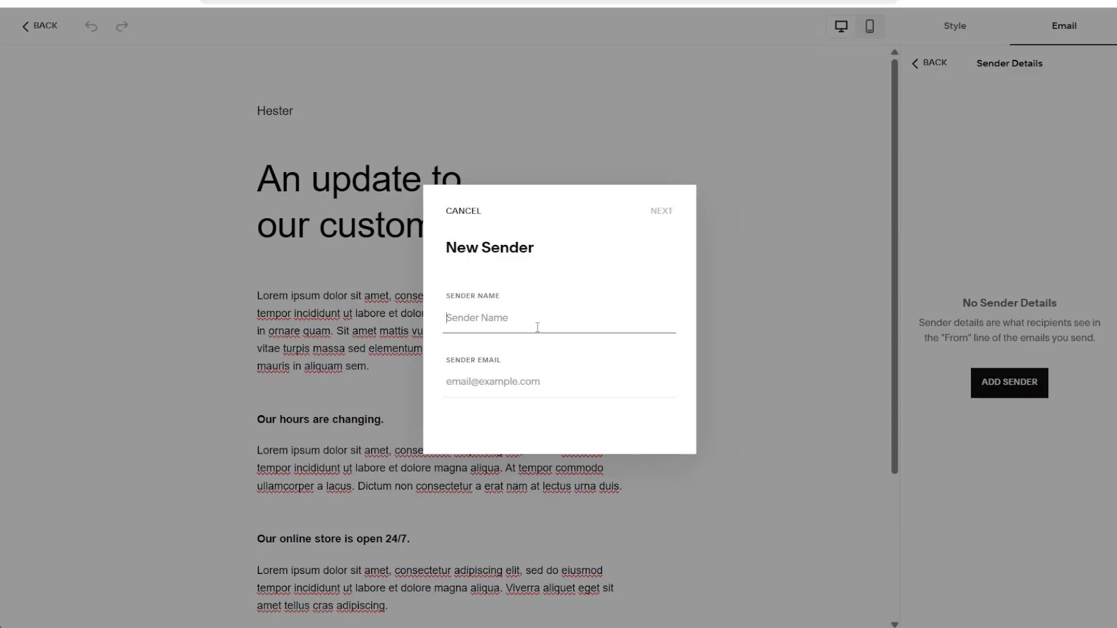
{"action": "type", "text": "Grunclerozz"}
{"action": "key", "text": "Tab"}
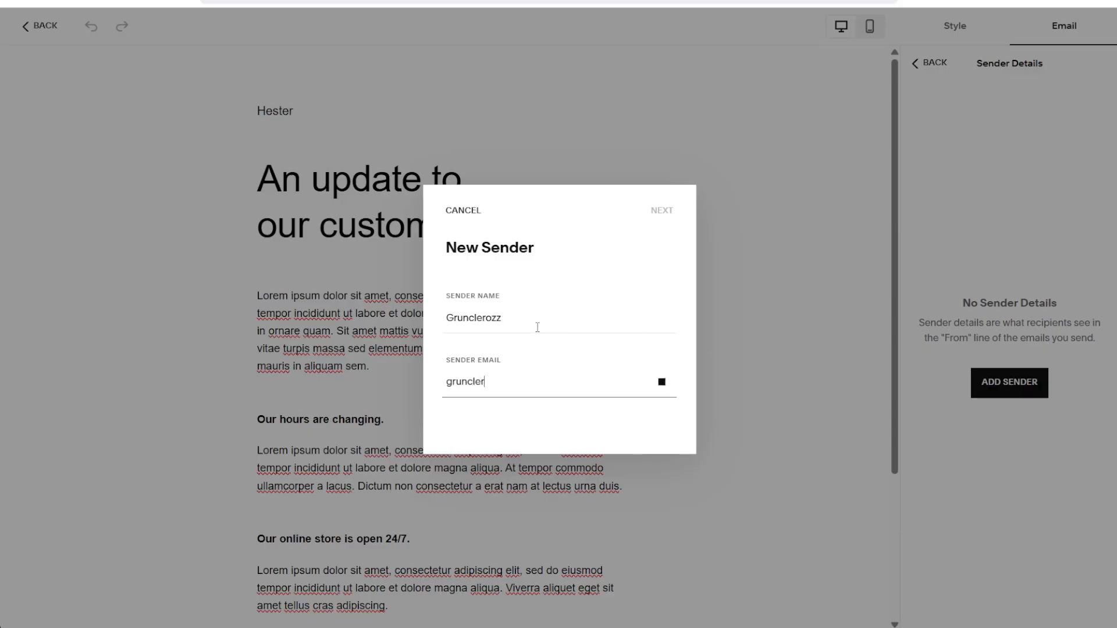
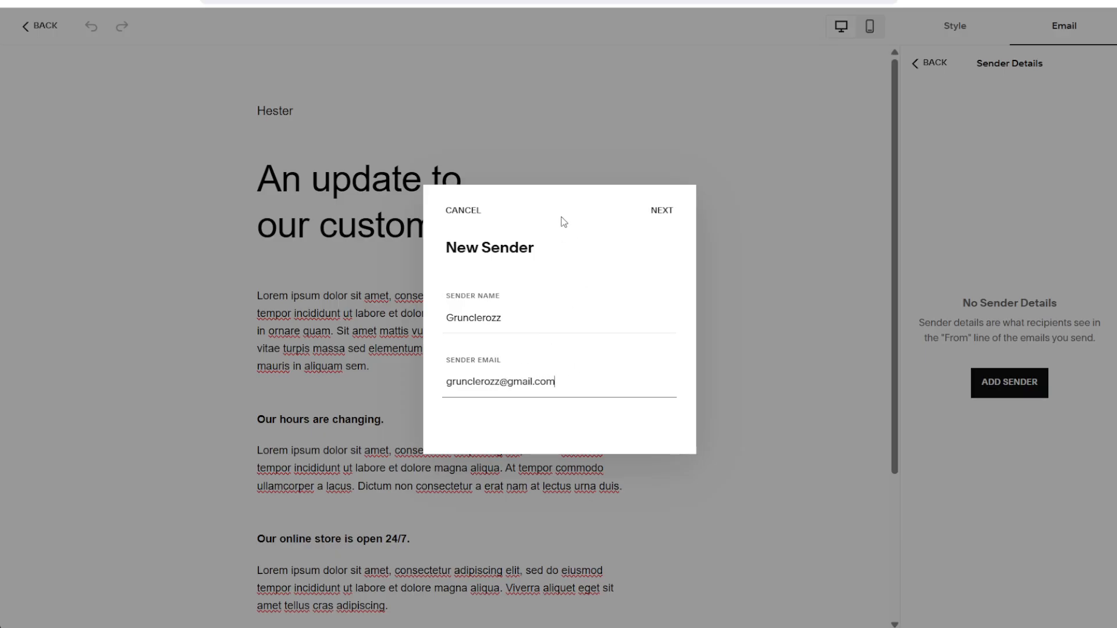
{"action": "left_click", "coordinate": [663, 212]}
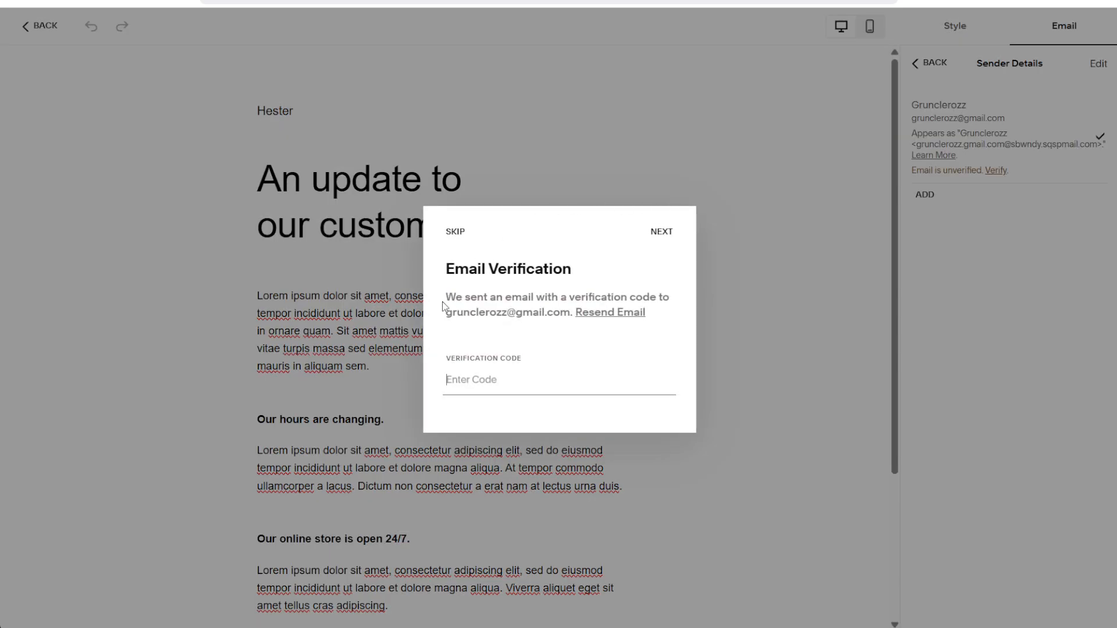
Step: Verify the new sender's e-mail by entering the verification code that was sent to it
{"action": "left_click_drag", "start_coordinate": [442, 301], "coordinate": [567, 319]}
{"action": "left_click", "coordinate": [551, 349]}
{"action": "left_click", "coordinate": [495, 376]}
{"action": "left_click", "coordinate": [668, 233]}
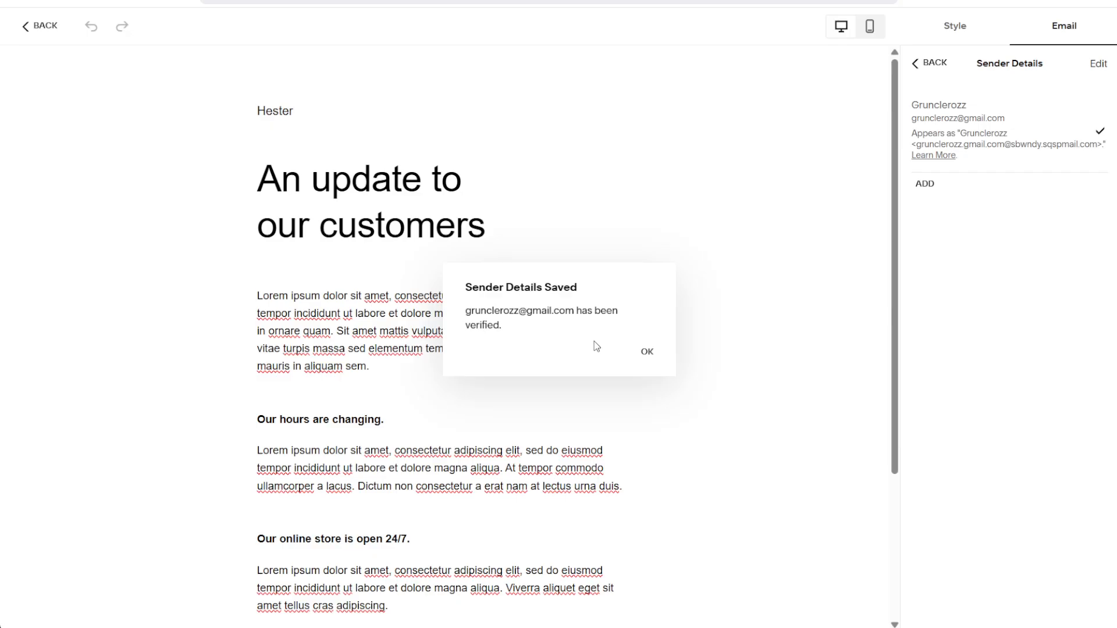
Step: Acknowledge the saved sender details and return to the campaign's email settings
{"action": "left_click", "coordinate": [647, 352]}
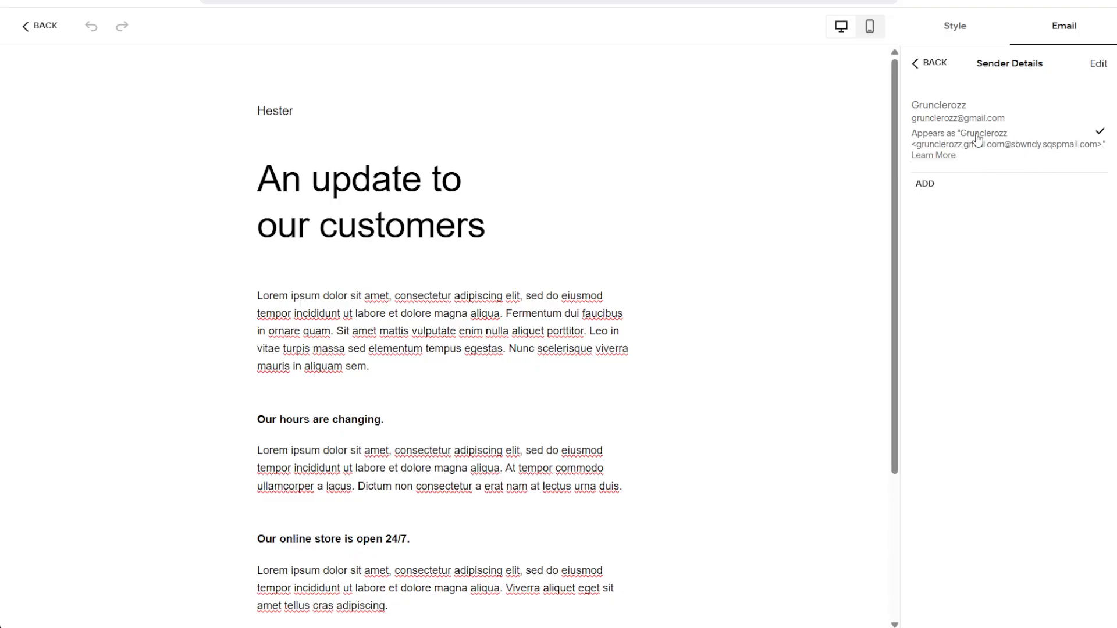
{"action": "left_click", "coordinate": [915, 65]}
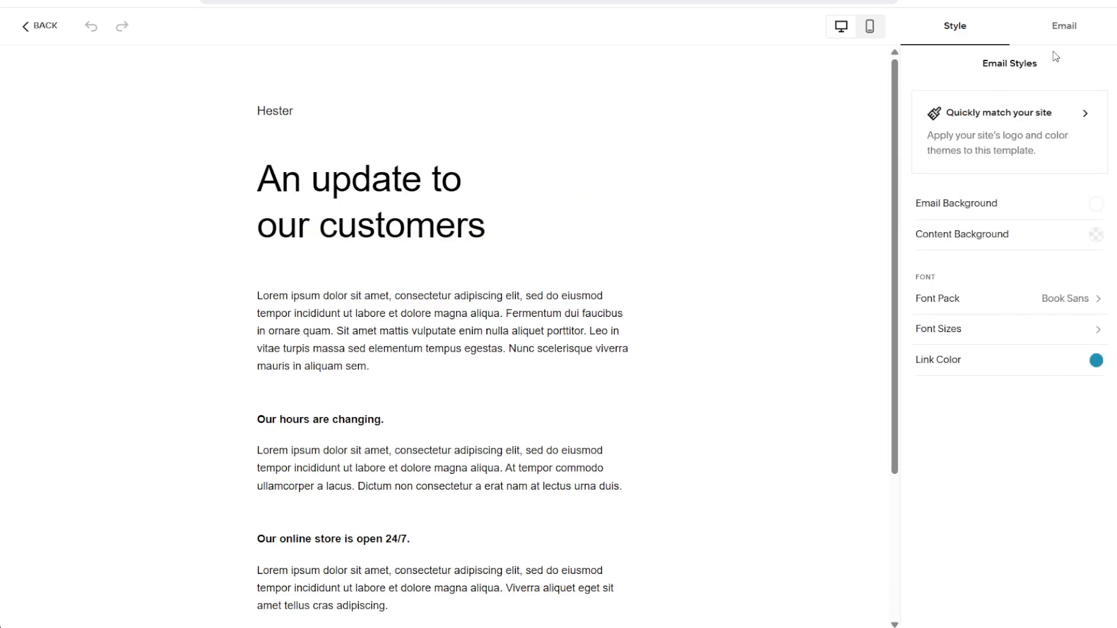
{"action": "left_click", "coordinate": [1059, 27]}
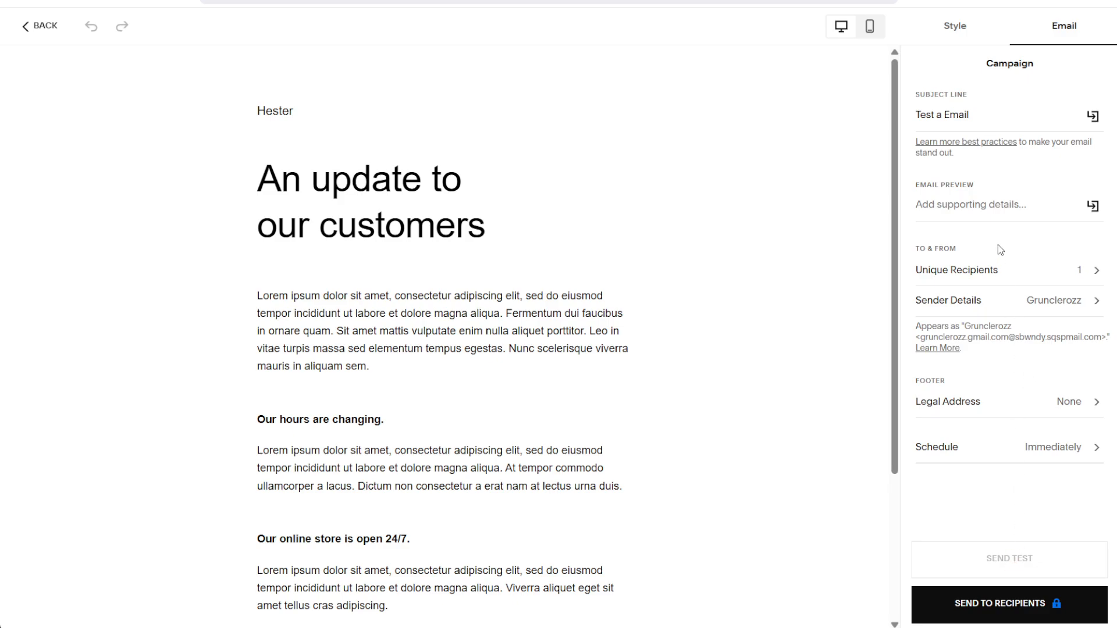
Step: Set the campaign's email preview text to "This is a test email"
{"action": "left_click", "coordinate": [995, 207]}
{"action": "type", "text": "THis is a test "}
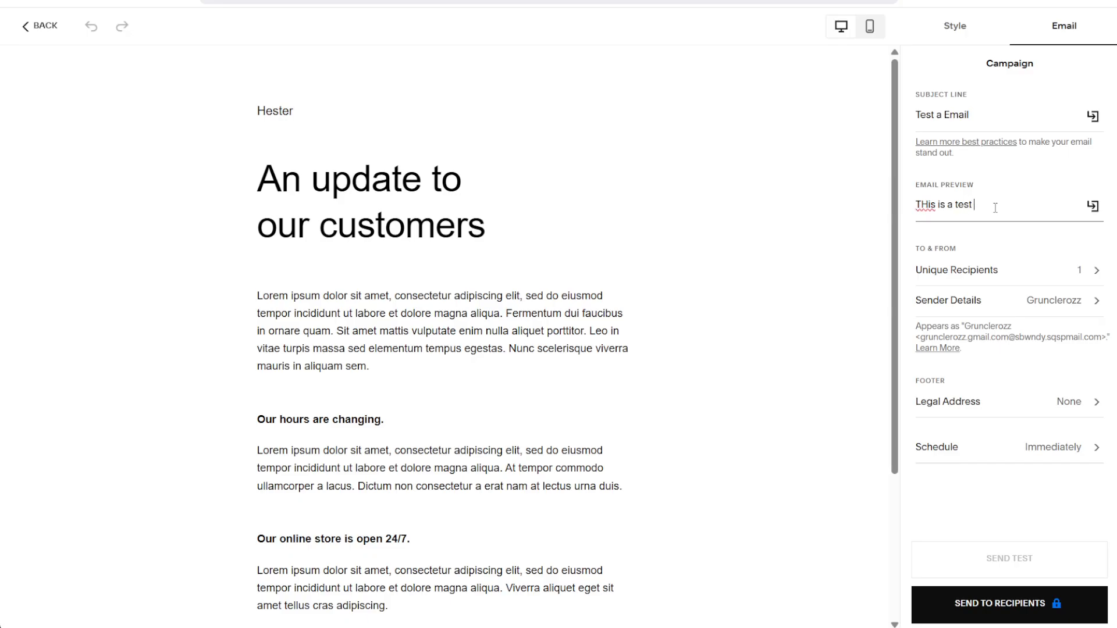
{"action": "type", "text": "email"}
{"action": "key", "text": "ctrl+a"}
{"action": "type", "text": "This is a test email"}
{"action": "left_click", "coordinate": [958, 349]}
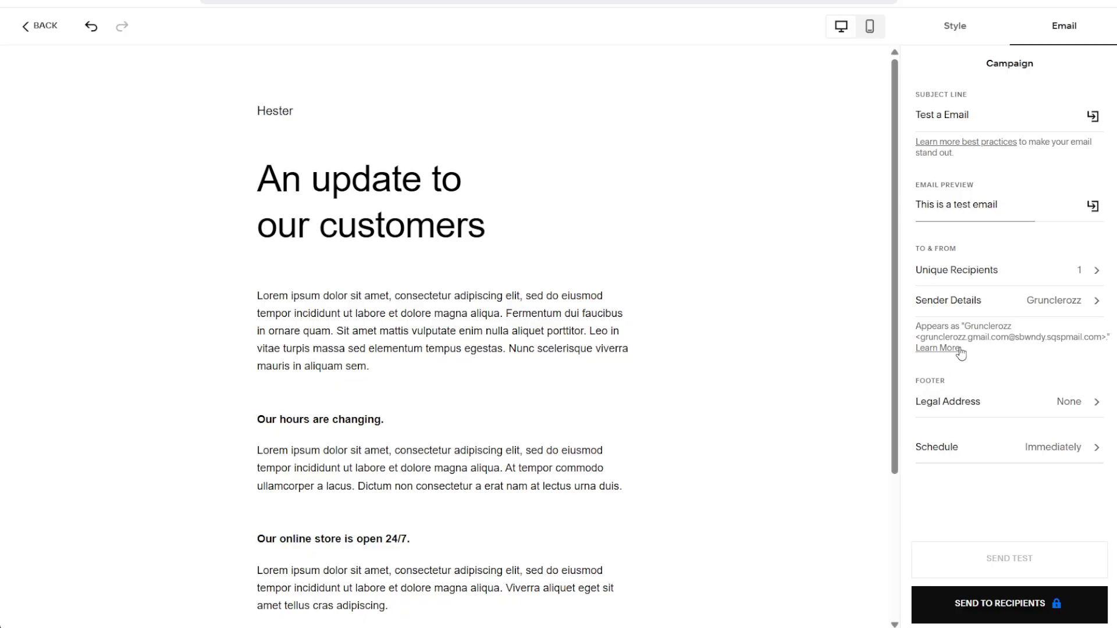
{"action": "left_click", "coordinate": [334, 0]}
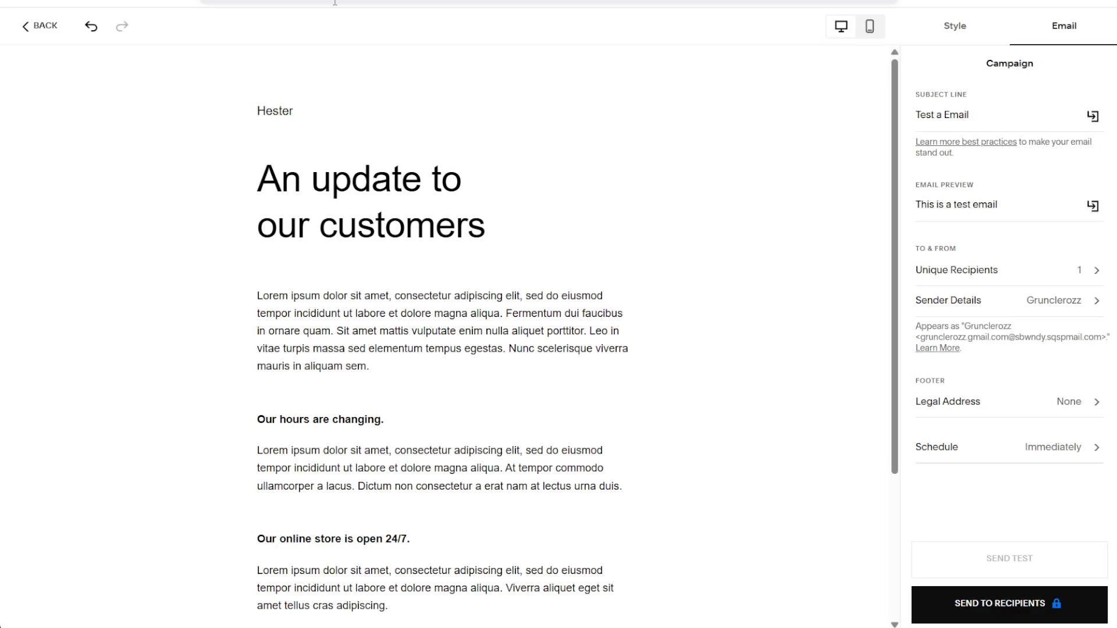
Step: Fill in the footer's legal address with the street address and city, and set the country to United States of America
{"action": "left_click", "coordinate": [997, 407]}
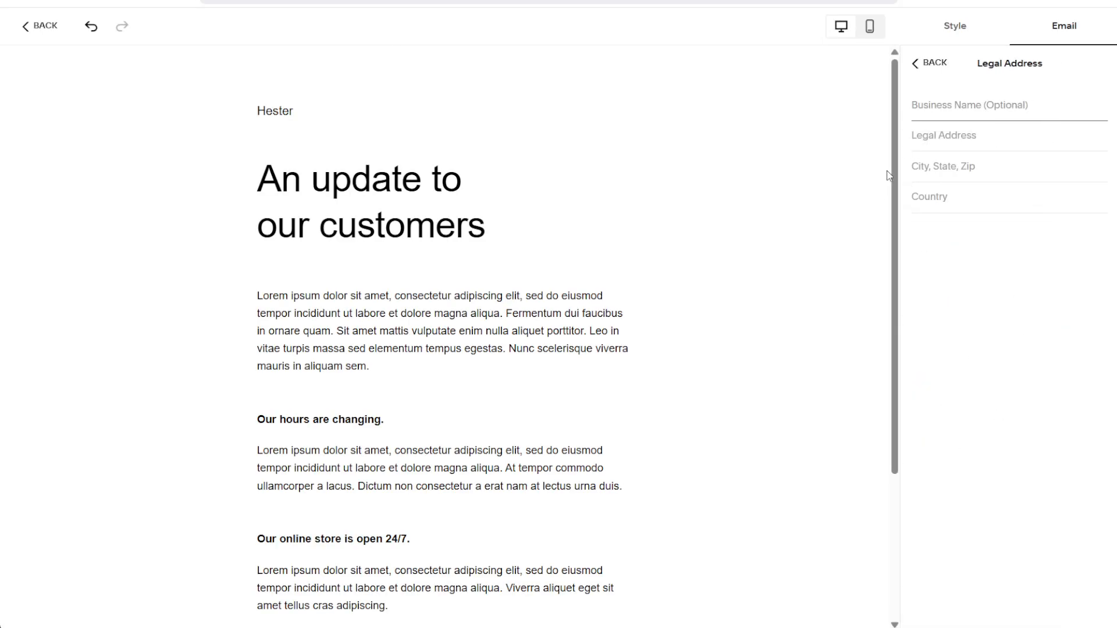
{"action": "left_click", "coordinate": [945, 135]}
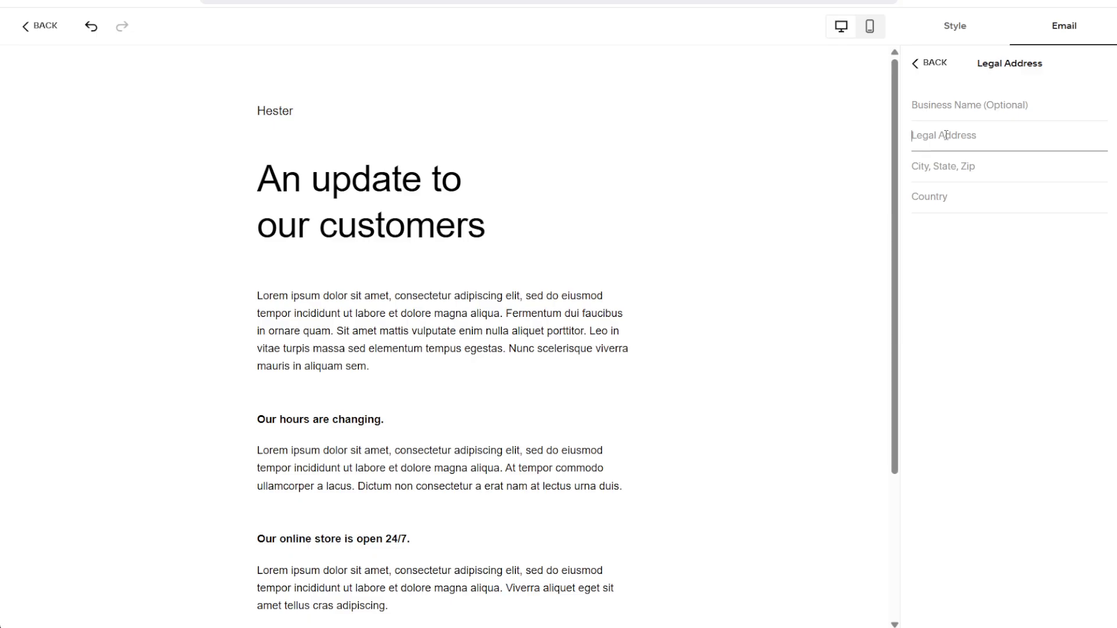
{"action": "type", "text": "123 Example Address"}
{"action": "key", "text": "Tab"}
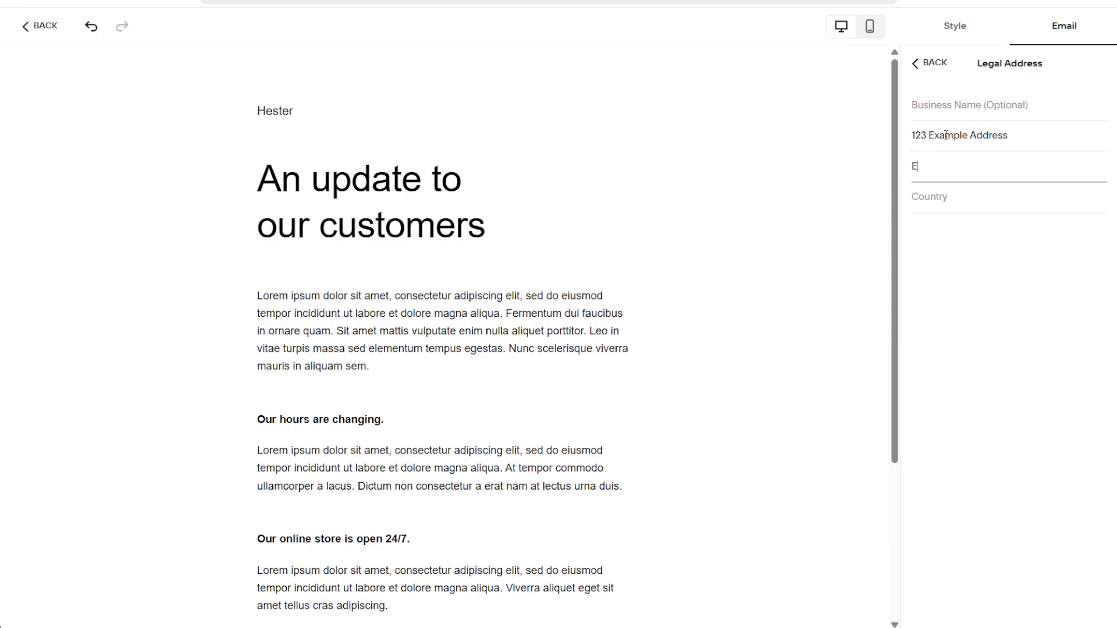
{"action": "type", "text": "Example City"}
{"action": "key", "text": "Tab"}
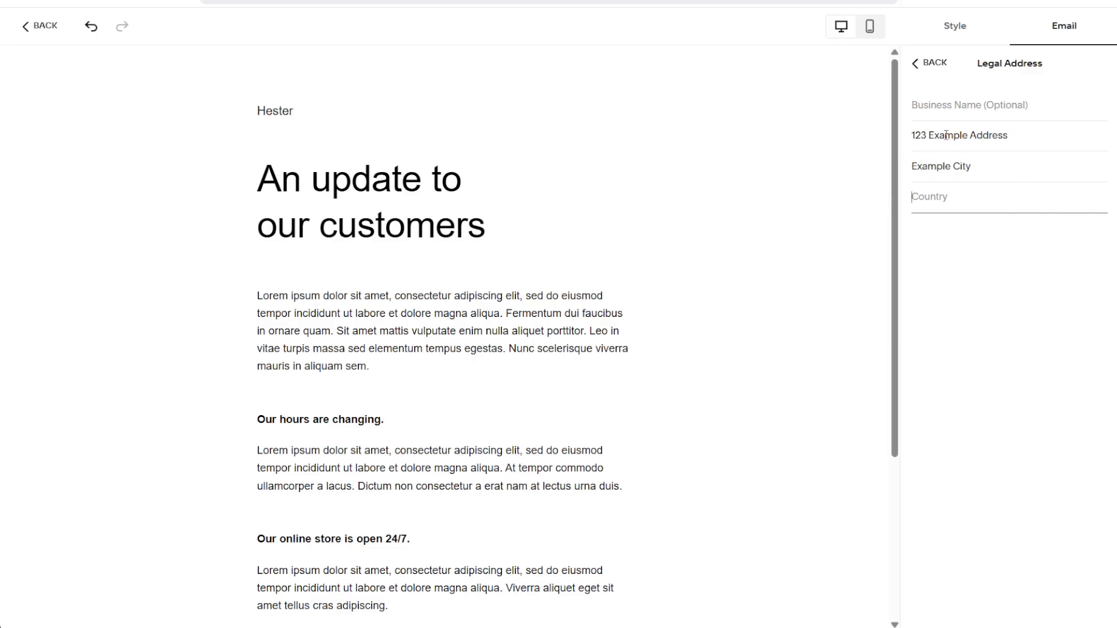
{"action": "type", "text": "United States of America"}
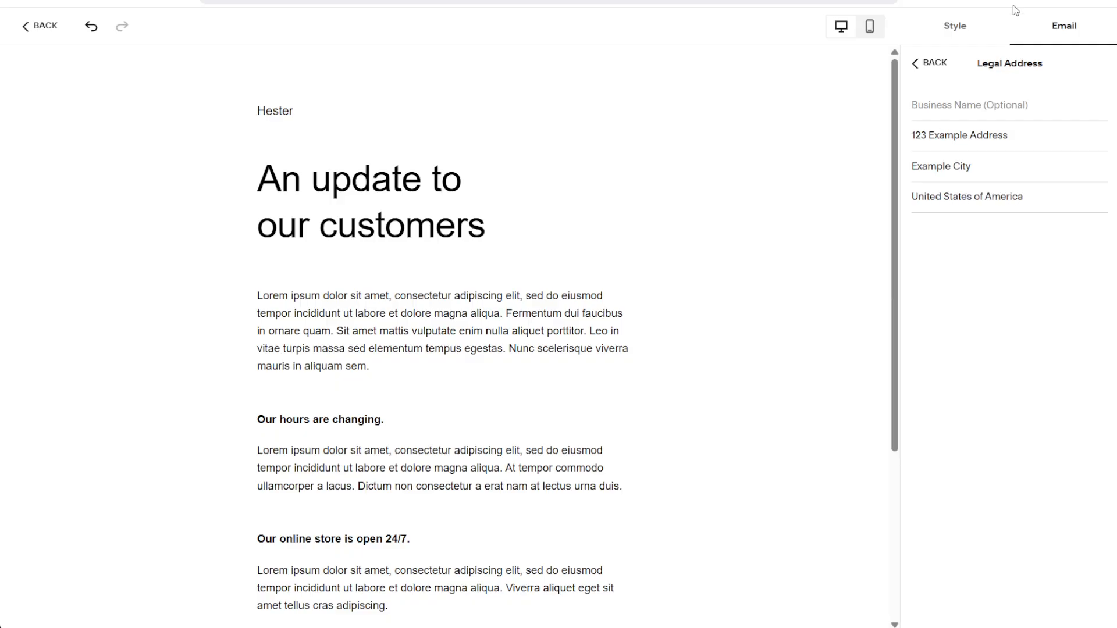
{"action": "left_click", "coordinate": [926, 62]}
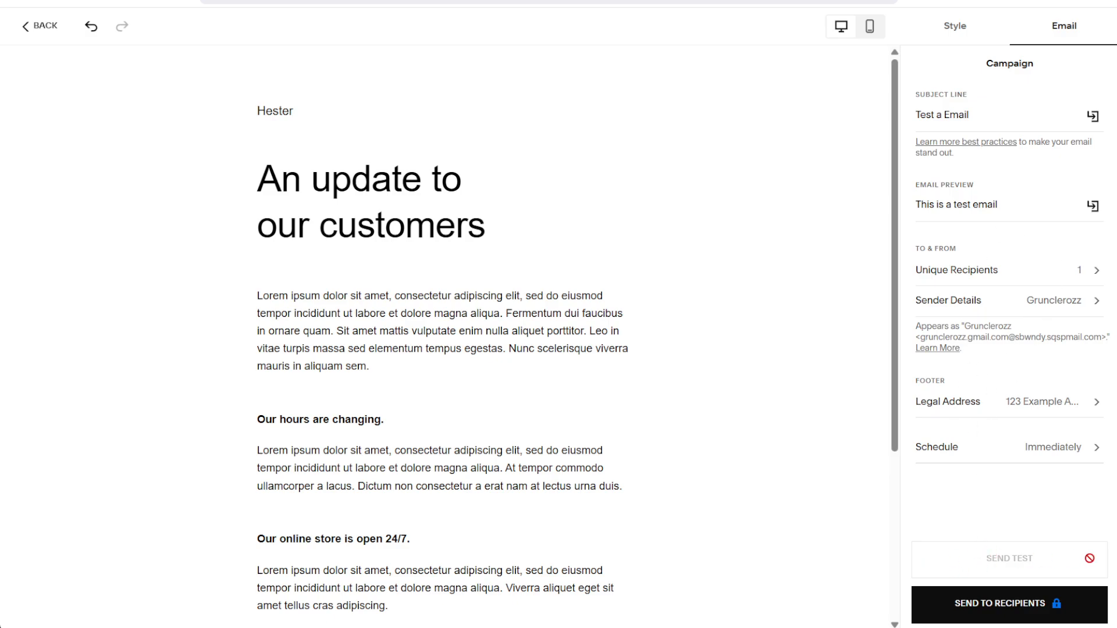
Step: Try to send the campaign to its recipients, and dismiss the account upgrade offer
{"action": "left_click", "coordinate": [1043, 605]}
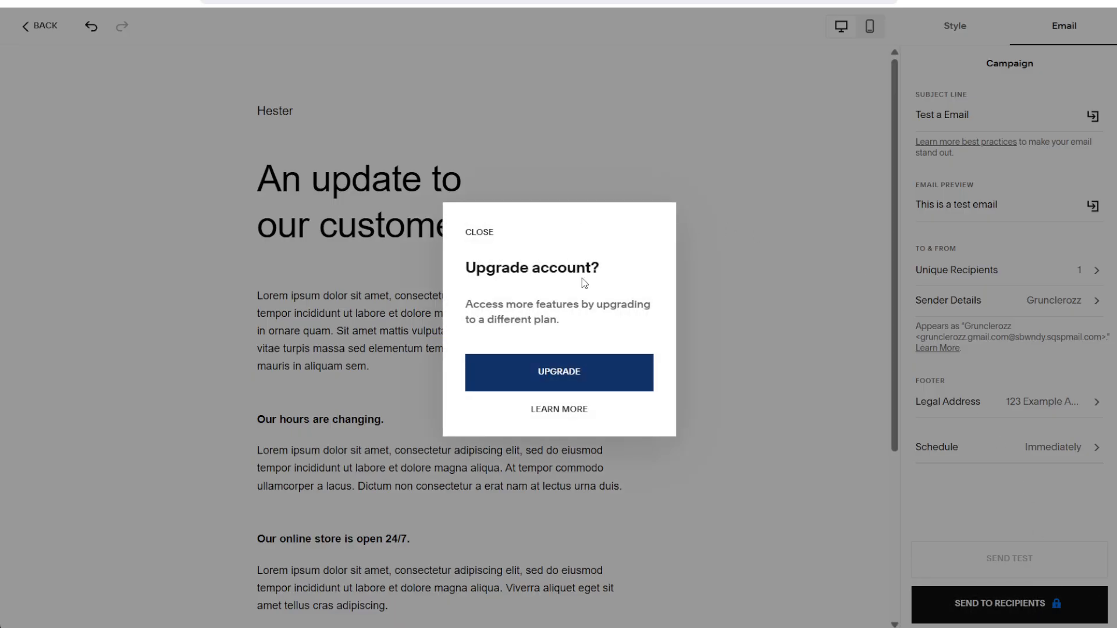
{"action": "left_click", "coordinate": [487, 236]}
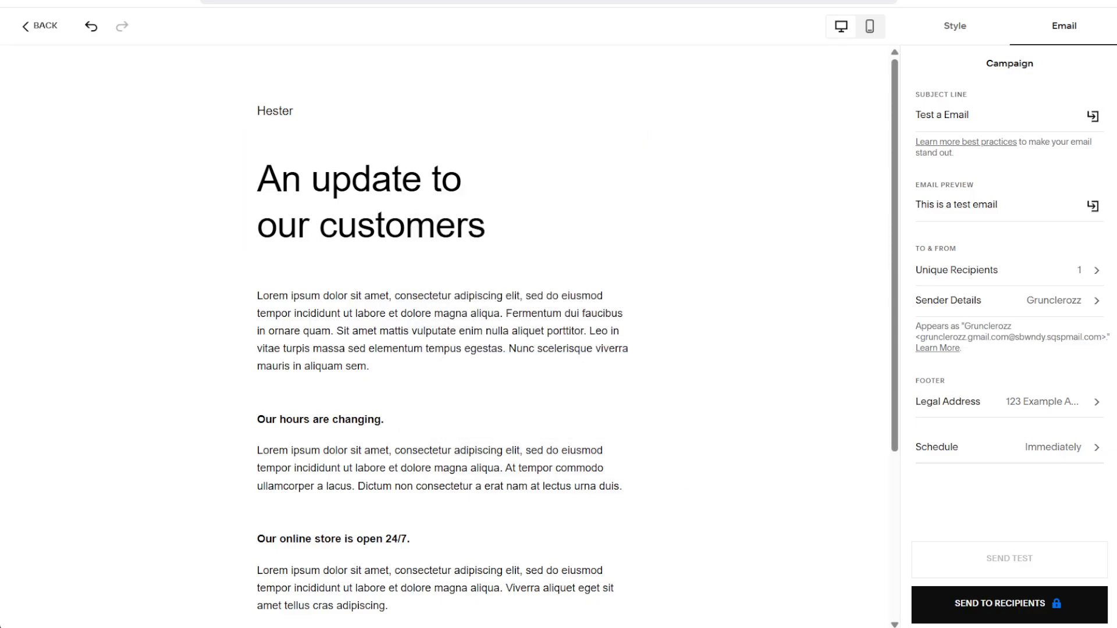